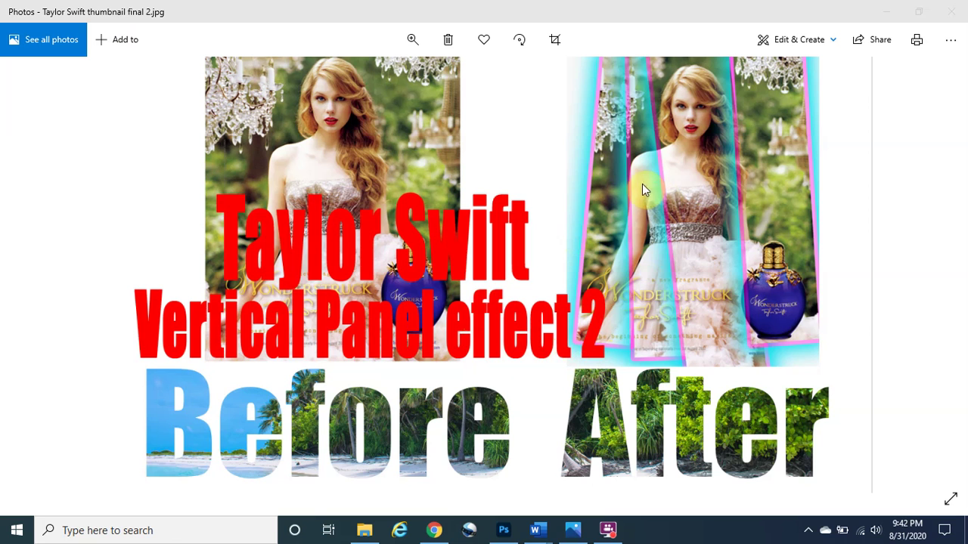
Step: Switch to the Word document "Subscribe, like, and share" and read its channel introduction
{"action": "left_click", "coordinate": [506, 213]}
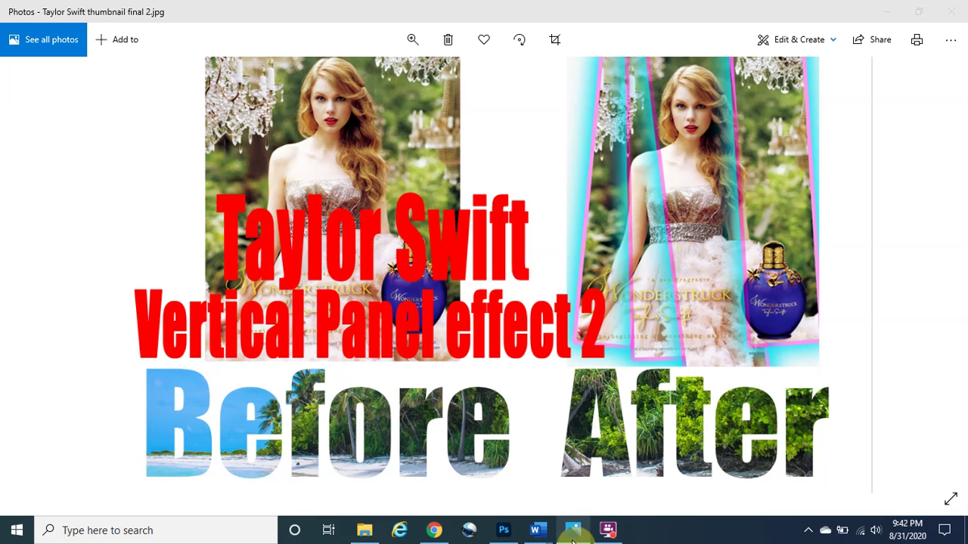
{"action": "mouse_move", "coordinate": [554, 537]}
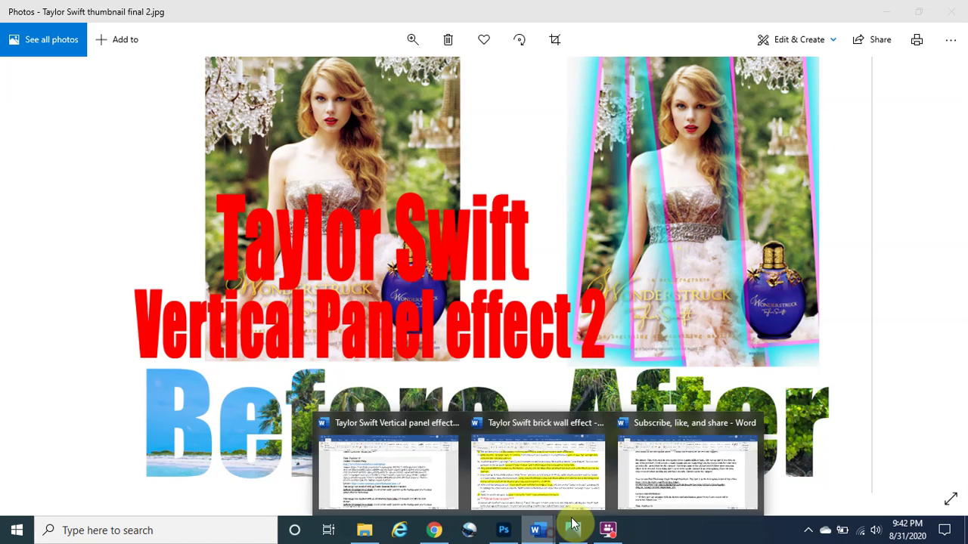
{"action": "left_click", "coordinate": [658, 481]}
{"action": "scroll", "coordinate": [654, 484], "scroll_direction": "up", "scroll_amount": 5}
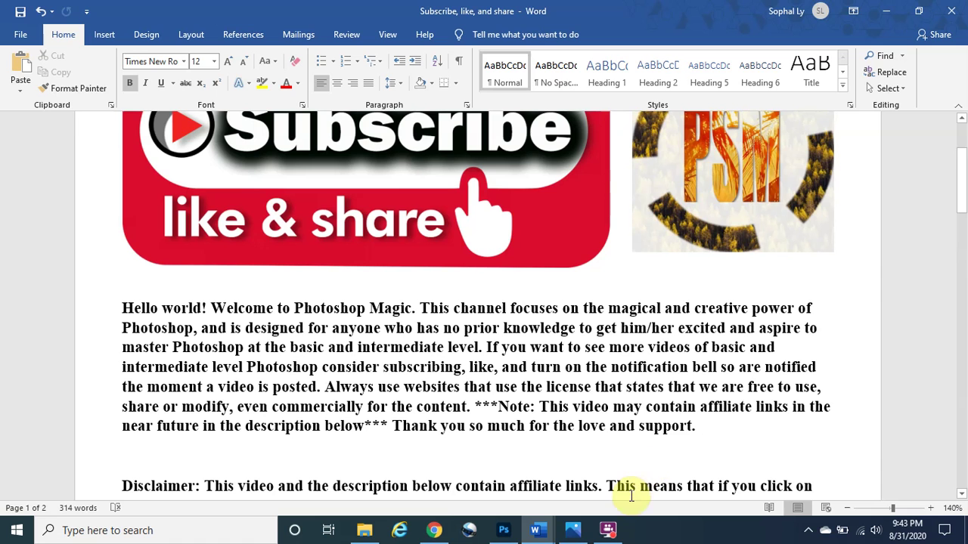
Step: Switch to Photoshop and add a Drop Shadow layer style to the Rectangle 1 layer
{"action": "left_click", "coordinate": [500, 530]}
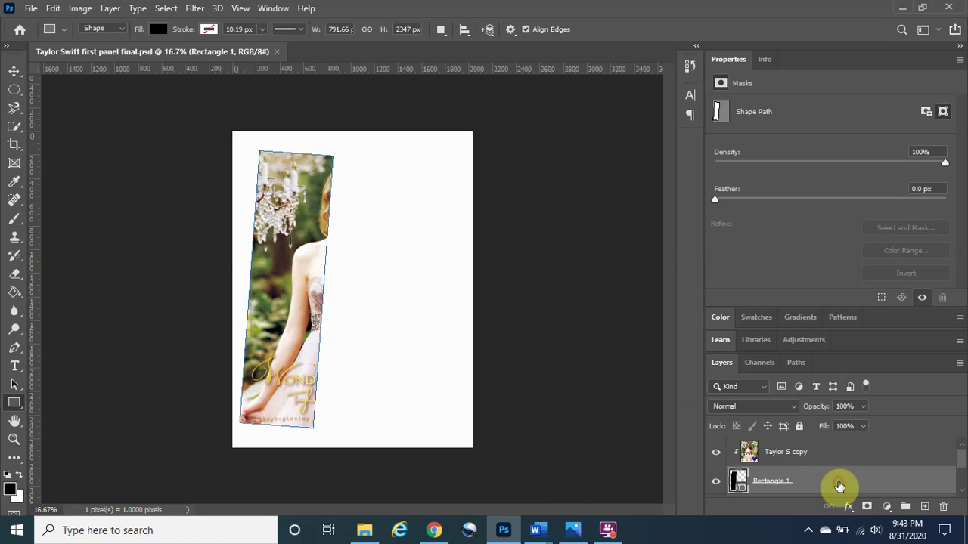
{"action": "left_click", "coordinate": [849, 506]}
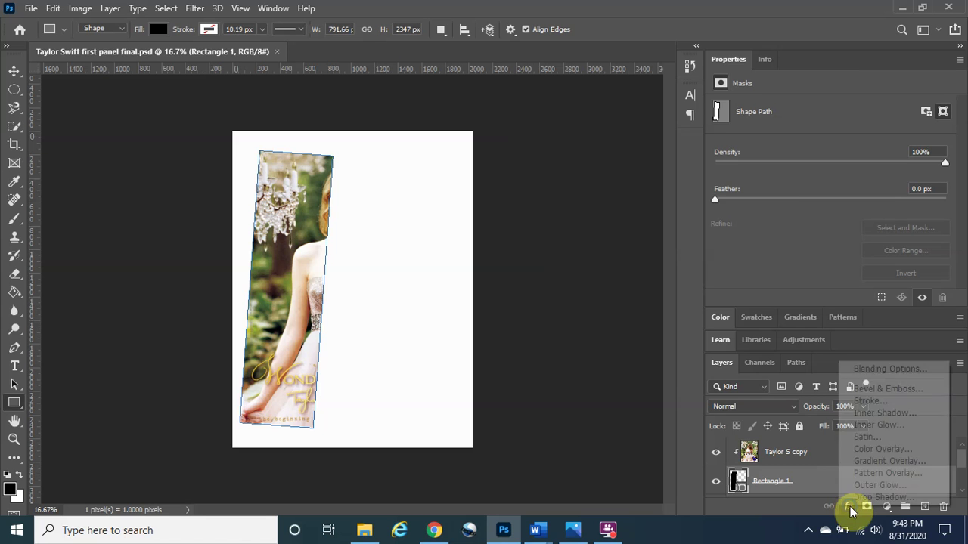
{"action": "left_click", "coordinate": [907, 369]}
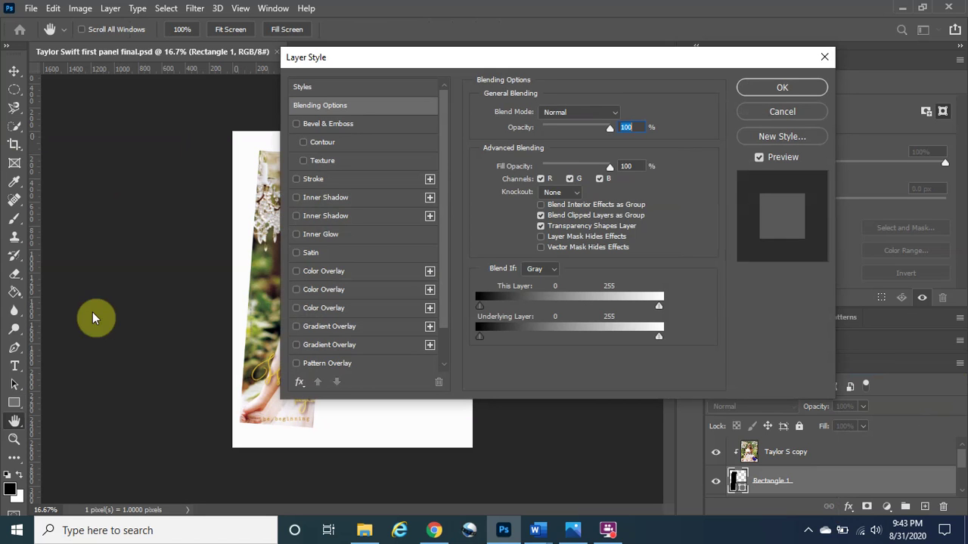
{"action": "scroll", "coordinate": [378, 333], "scroll_direction": "down", "scroll_amount": 2}
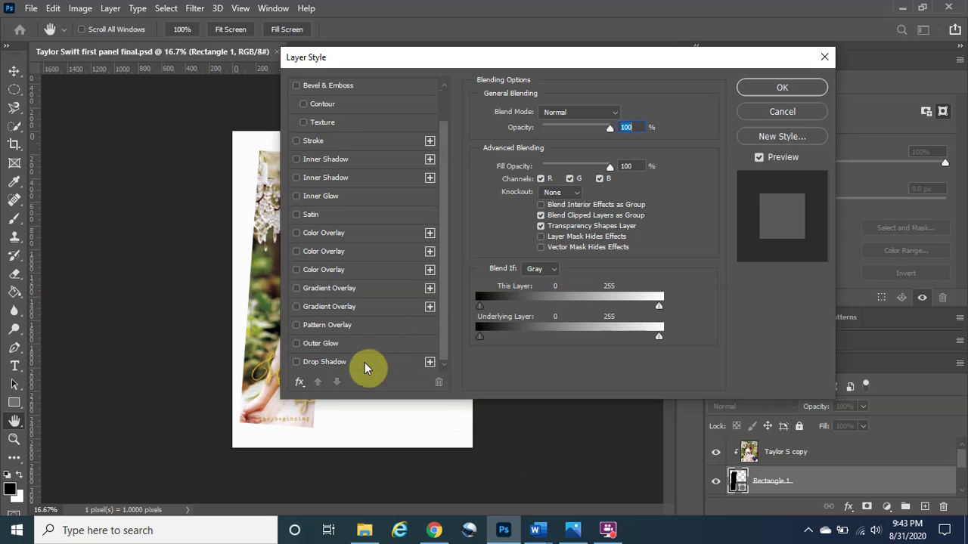
{"action": "left_click", "coordinate": [365, 363]}
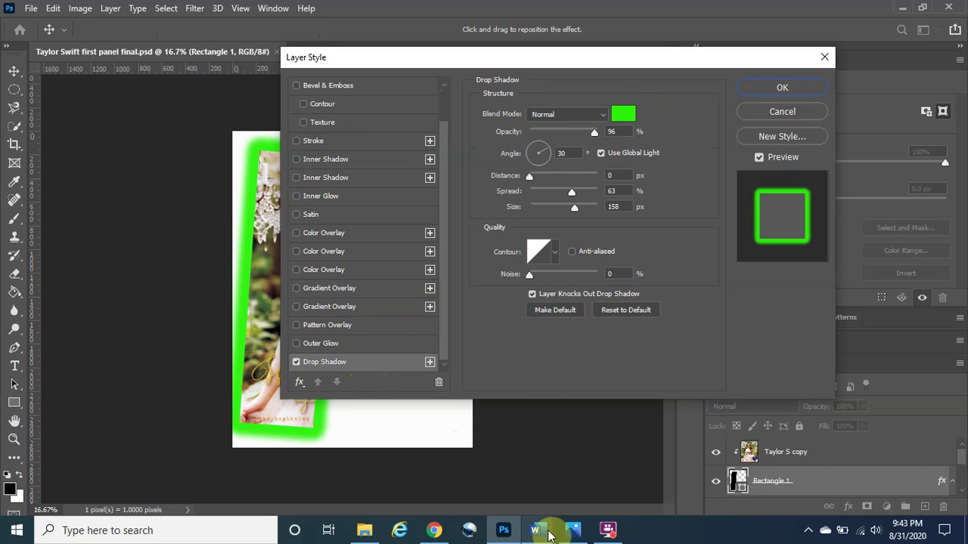
Step: Check the finished thumbnail in Photos, and set the drop shadow colour to turquoise 25f5df
{"action": "left_click", "coordinate": [572, 530]}
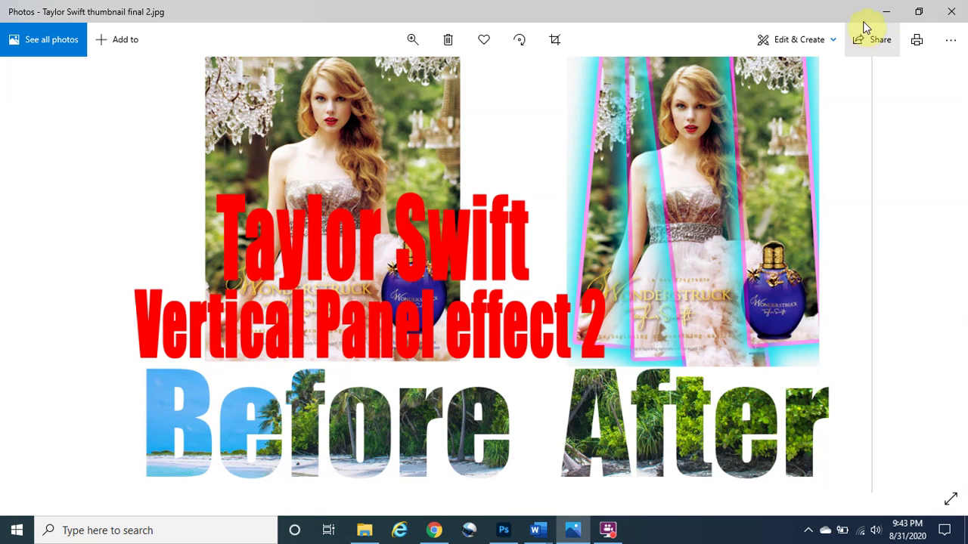
{"action": "left_click", "coordinate": [886, 13]}
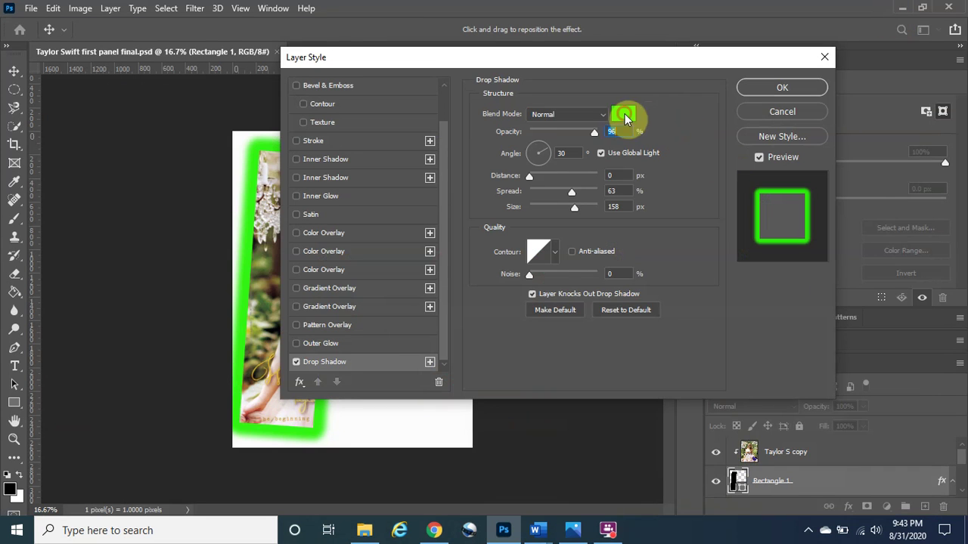
{"action": "left_click", "coordinate": [624, 114]}
{"action": "left_click", "coordinate": [754, 166]}
{"action": "left_click", "coordinate": [760, 168]}
{"action": "left_click_drag", "start_coordinate": [713, 91], "coordinate": [709, 81]}
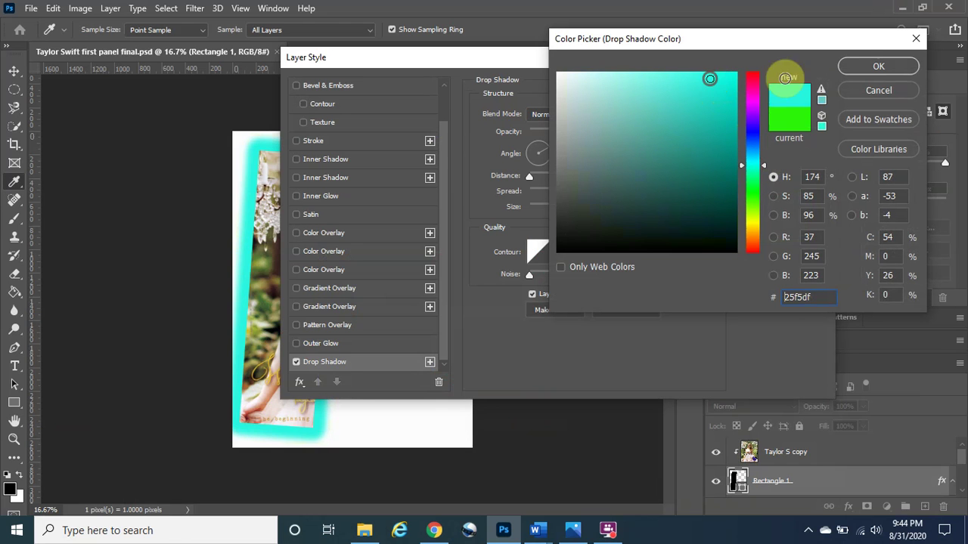
{"action": "left_click", "coordinate": [874, 66]}
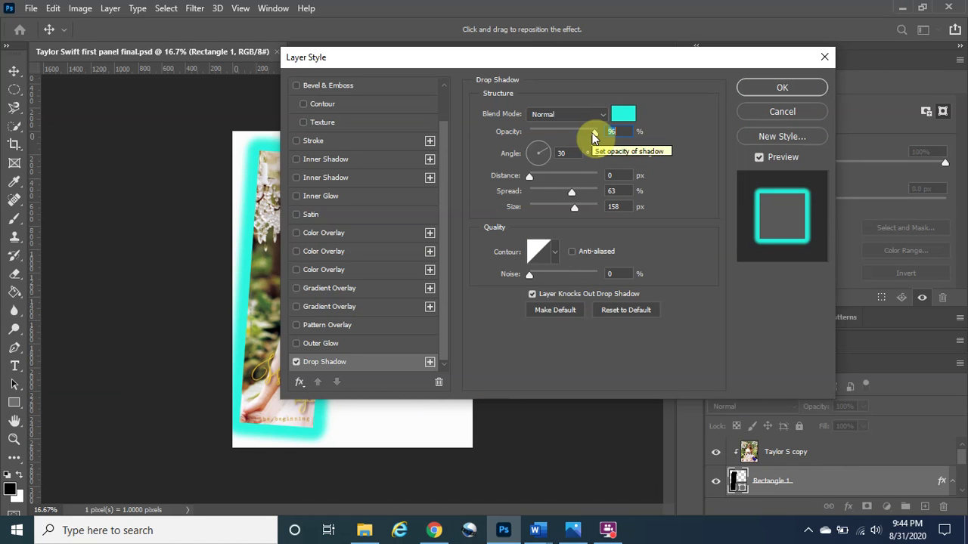
Step: Set the drop shadow's opacity to 91%, distance to 0 px and spread to 48%
{"action": "left_click_drag", "start_coordinate": [594, 136], "coordinate": [590, 176]}
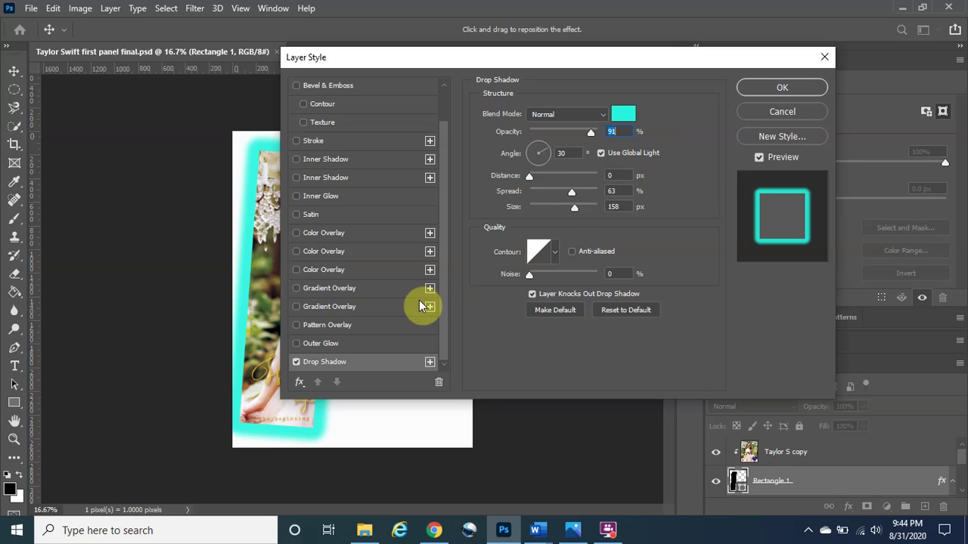
{"action": "key", "text": "alt+Tab"}
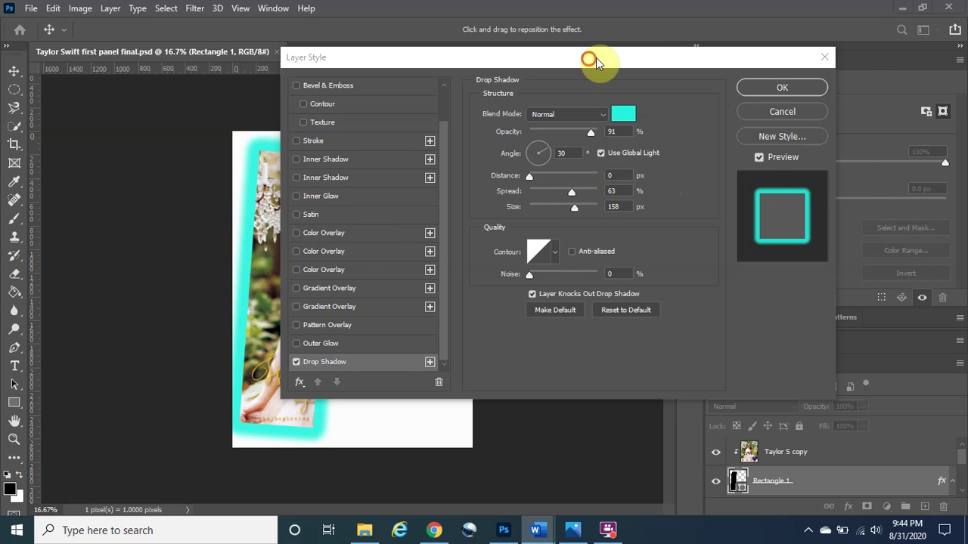
{"action": "left_click_drag", "start_coordinate": [589, 59], "coordinate": [624, 54]}
{"action": "mouse_move", "coordinate": [565, 170]}
{"action": "left_mouse_down"}
{"action": "mouse_move", "coordinate": [590, 171]}
{"action": "mouse_move", "coordinate": [568, 171]}
{"action": "left_mouse_up"}
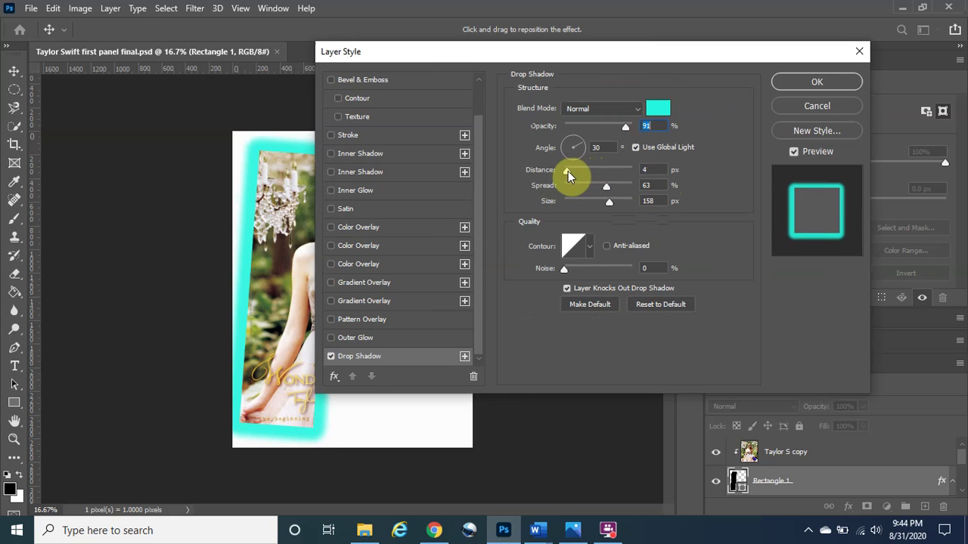
{"action": "left_click_drag", "start_coordinate": [568, 170], "coordinate": [597, 177]}
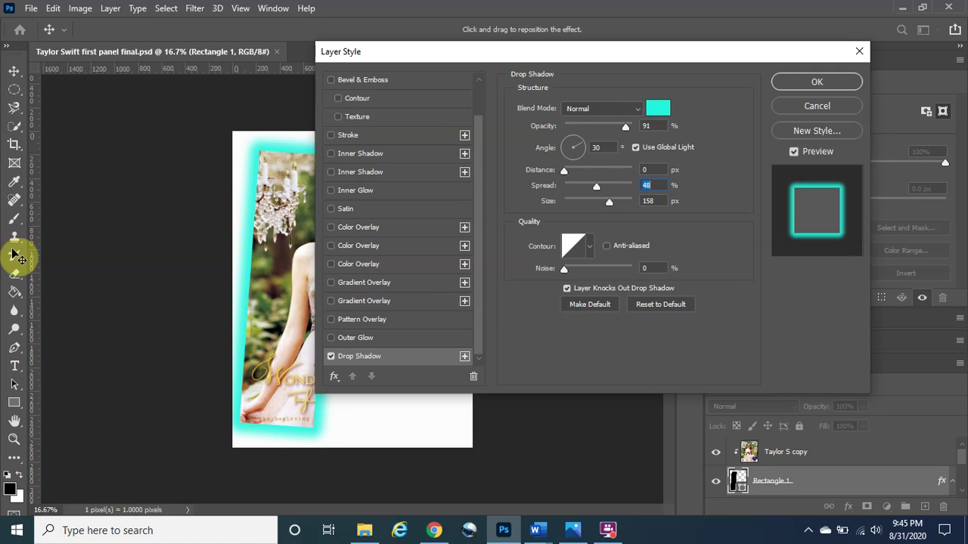
Step: Add a Stroke effect to the Rectangle 1 layer and set its colour to magenta f024d6
{"action": "key", "text": "alt+Tab"}
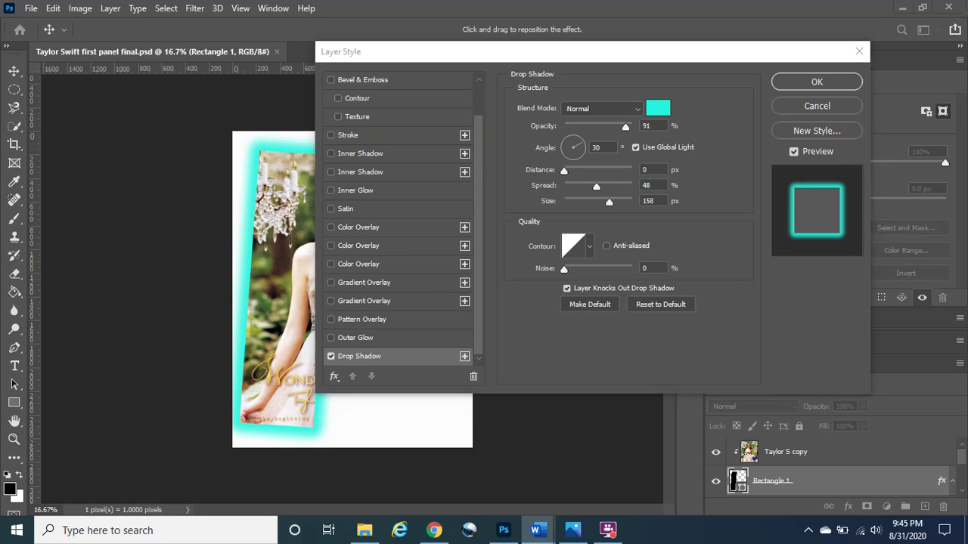
{"action": "scroll", "coordinate": [409, 181], "scroll_direction": "up", "scroll_amount": 1}
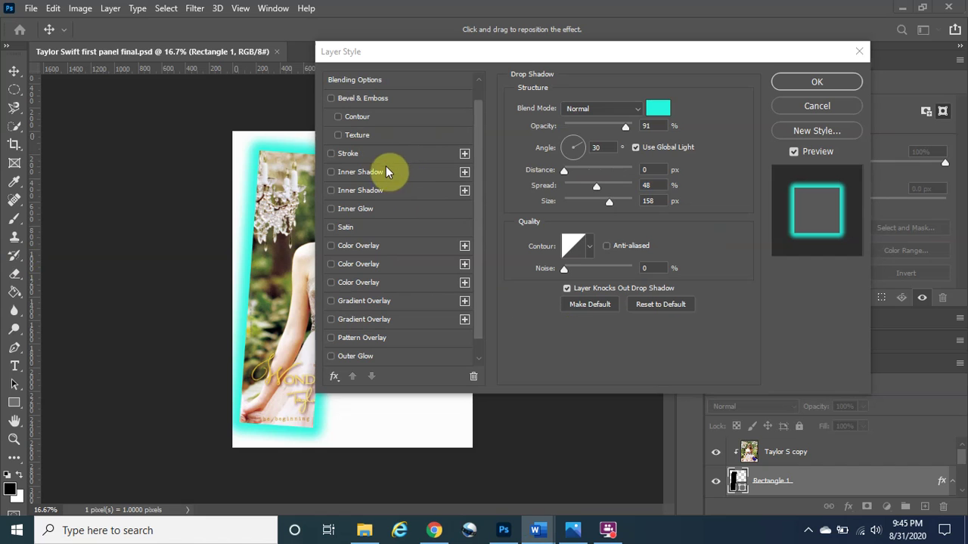
{"action": "left_click", "coordinate": [391, 153]}
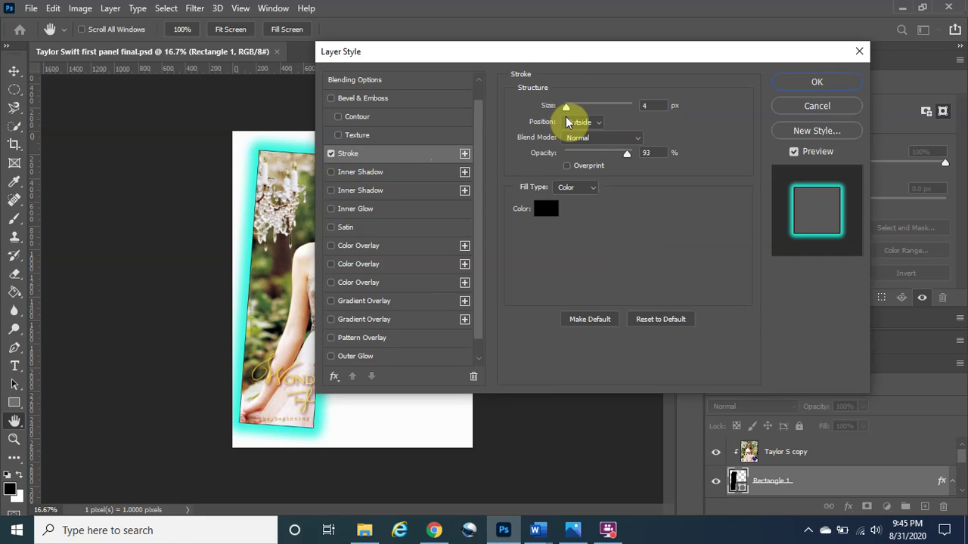
{"action": "left_click", "coordinate": [579, 532]}
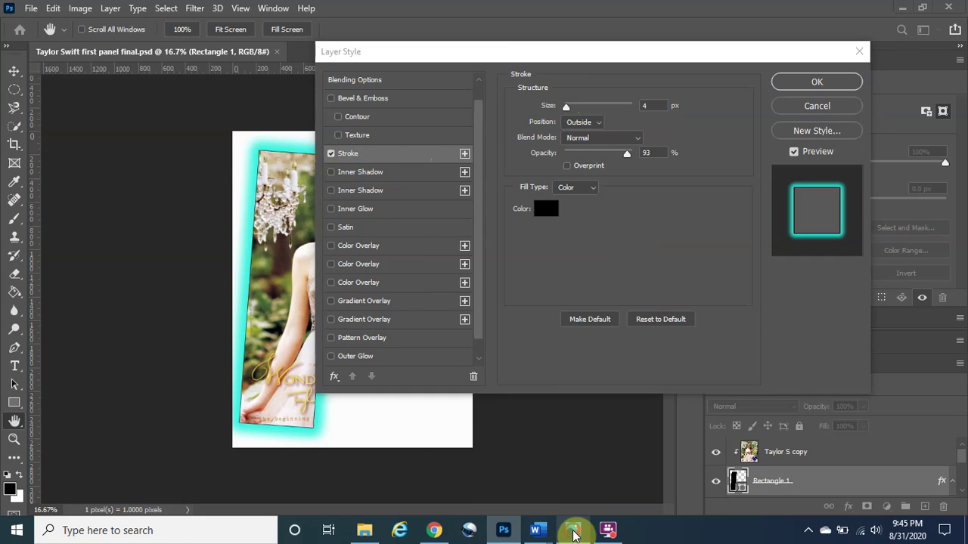
{"action": "left_click", "coordinate": [579, 533]}
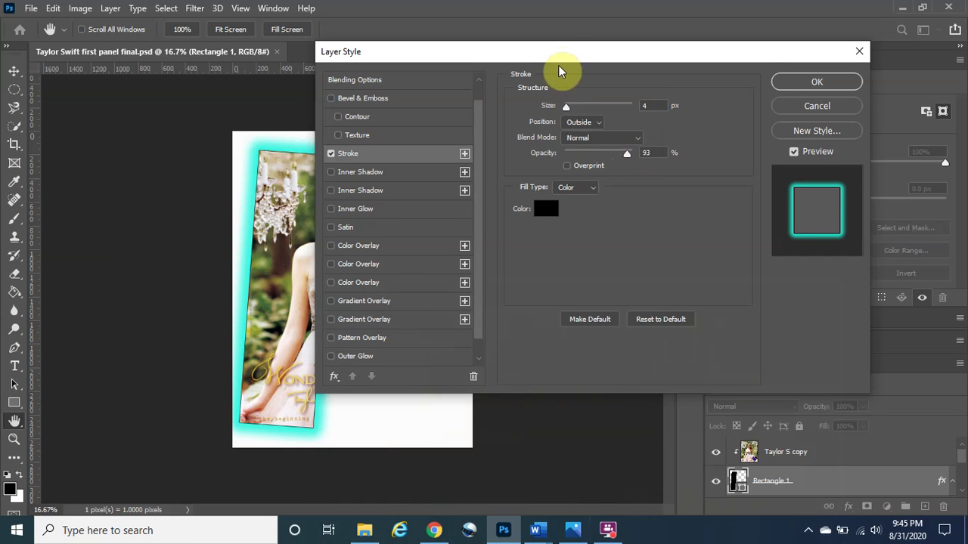
{"action": "left_click_drag", "start_coordinate": [563, 52], "coordinate": [602, 49]}
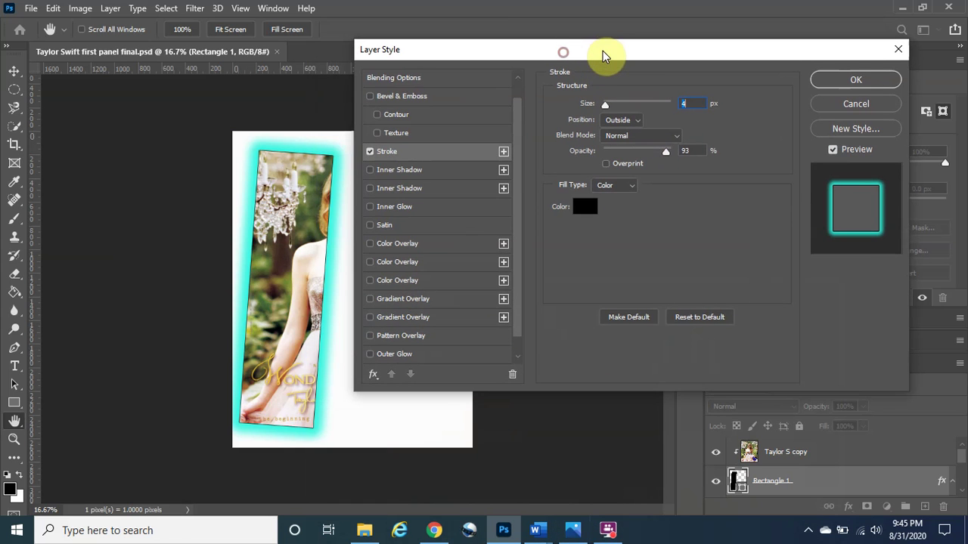
{"action": "left_click", "coordinate": [587, 207]}
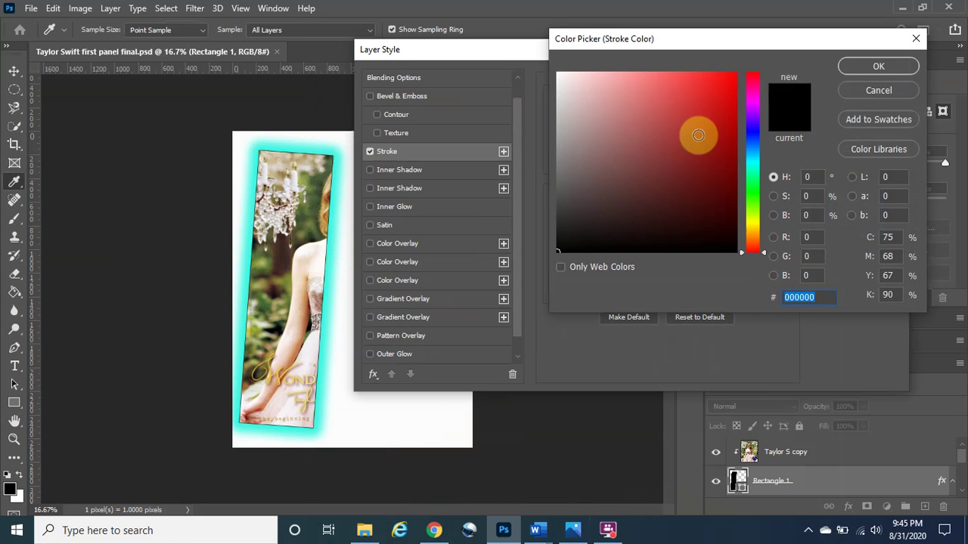
{"action": "left_click", "coordinate": [754, 98]}
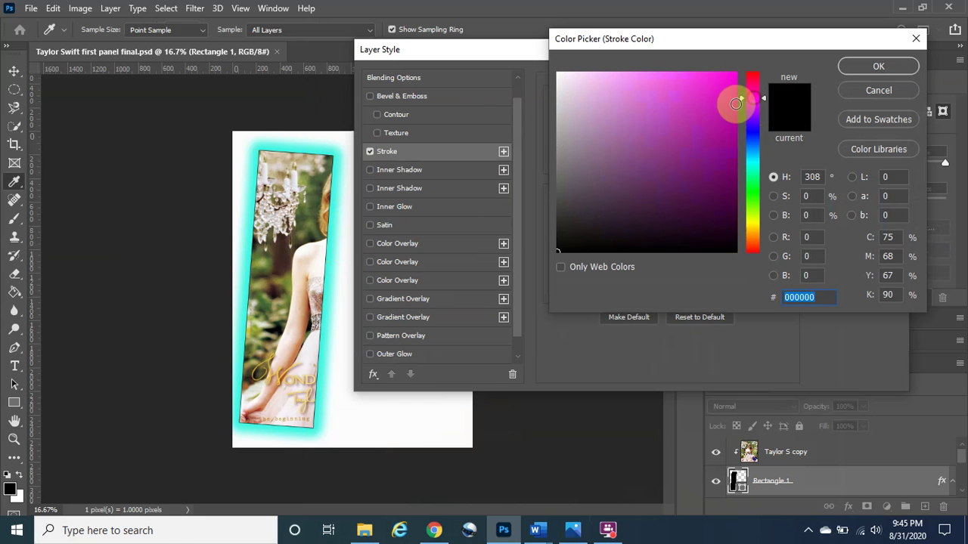
{"action": "left_click", "coordinate": [700, 85]}
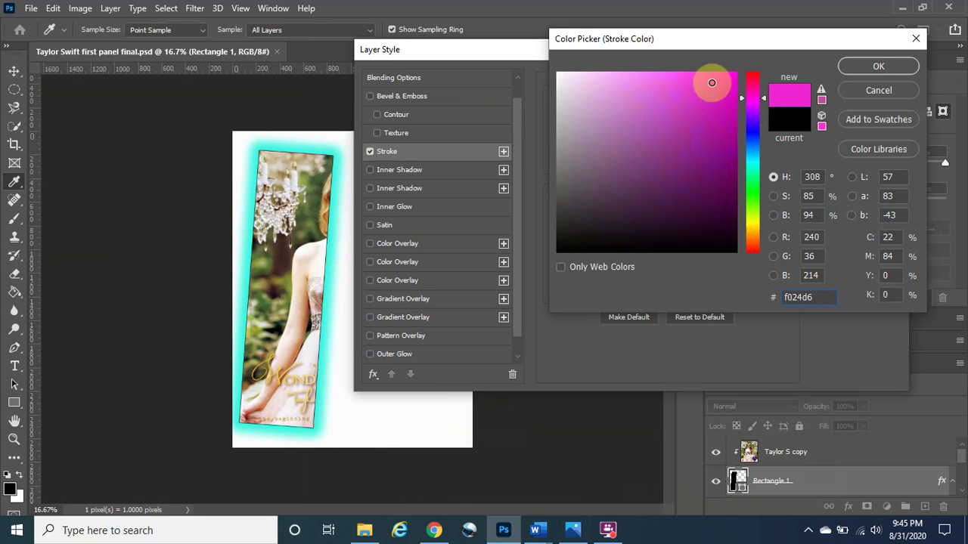
{"action": "left_click", "coordinate": [864, 65]}
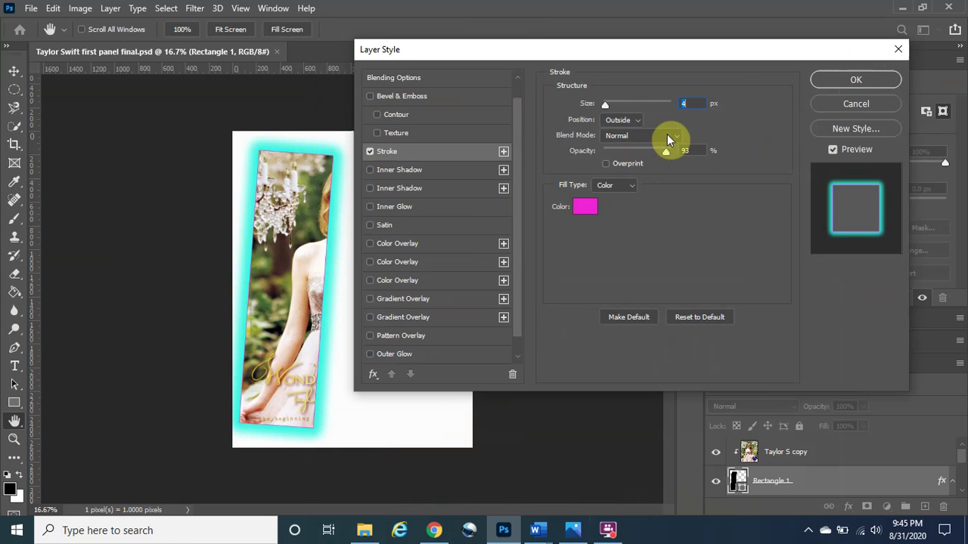
Step: Set the stroke size to 38 px and apply the layer style to the panel
{"action": "left_click_drag", "start_coordinate": [607, 104], "coordinate": [618, 104]}
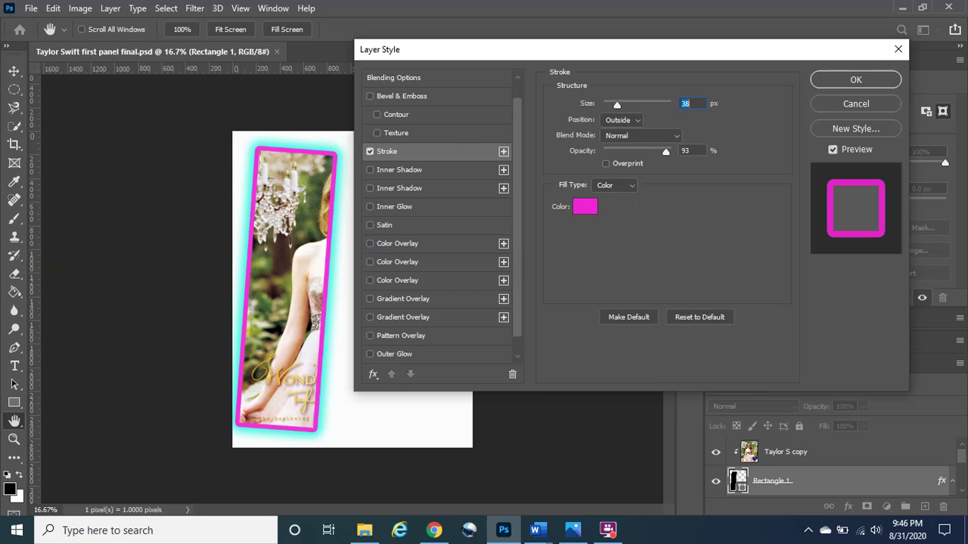
{"action": "key", "text": "alt+Tab"}
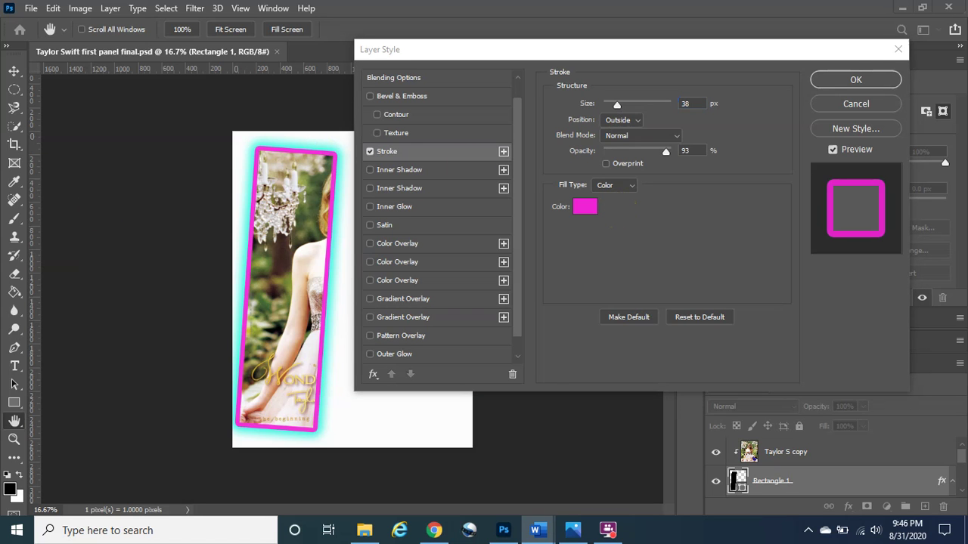
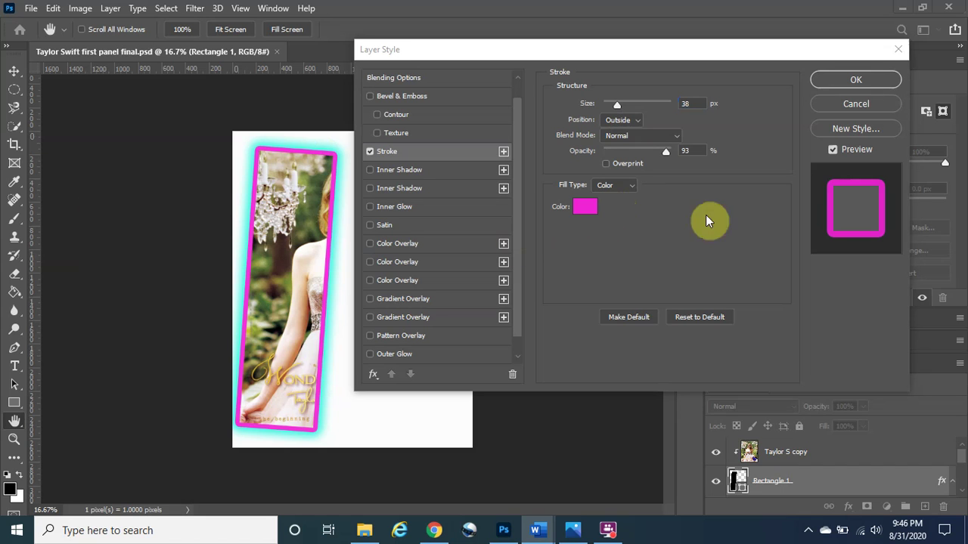
{"action": "left_click", "coordinate": [867, 82]}
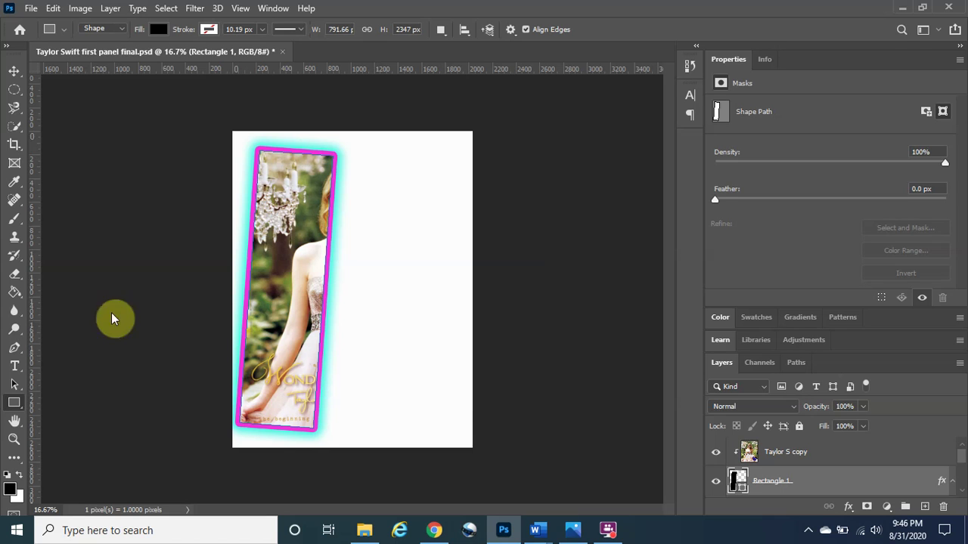
Step: Group the Taylor S copy and Rectangle 1 layers into a new group named Panel
{"action": "left_click", "coordinate": [816, 453], "text": "shift"}
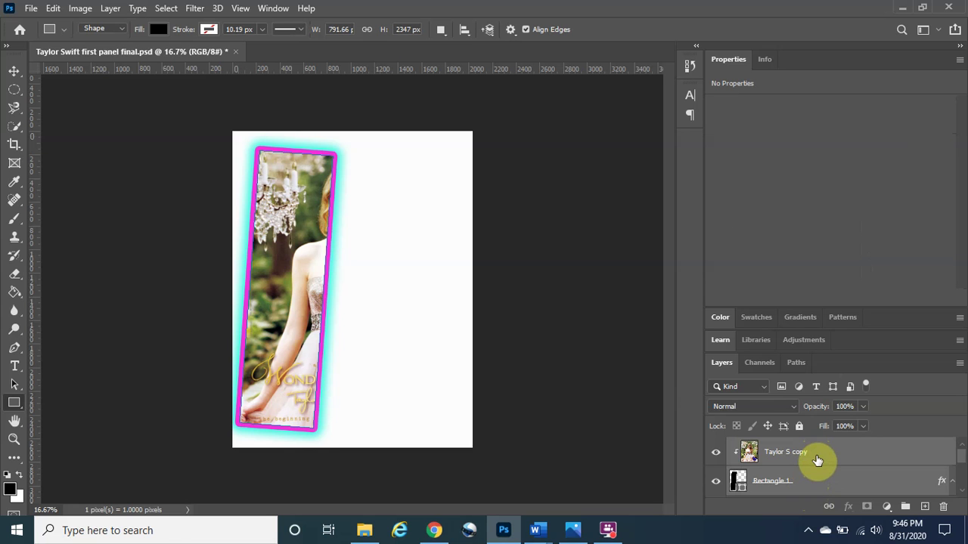
{"action": "right_click", "coordinate": [817, 460]}
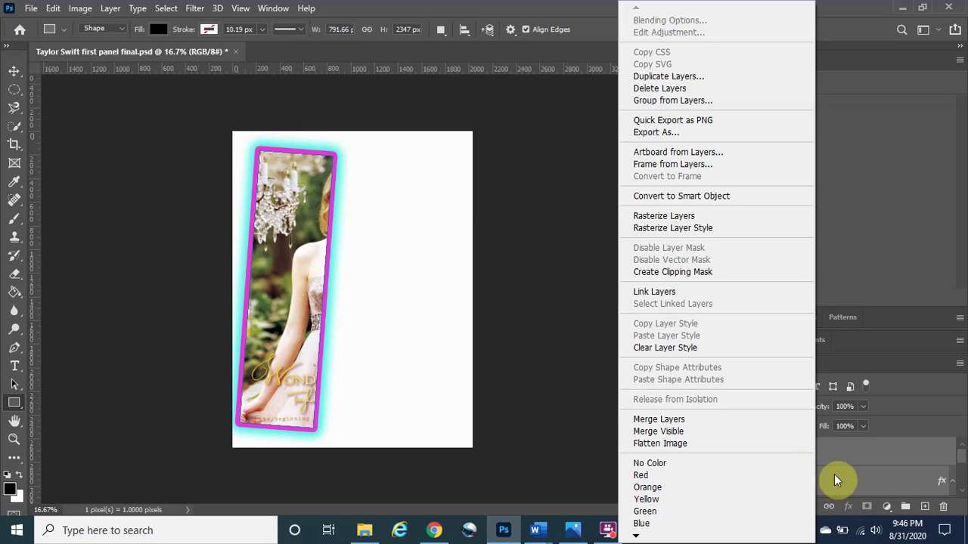
{"action": "left_click", "coordinate": [135, 9]}
{"action": "left_click", "coordinate": [108, 9]}
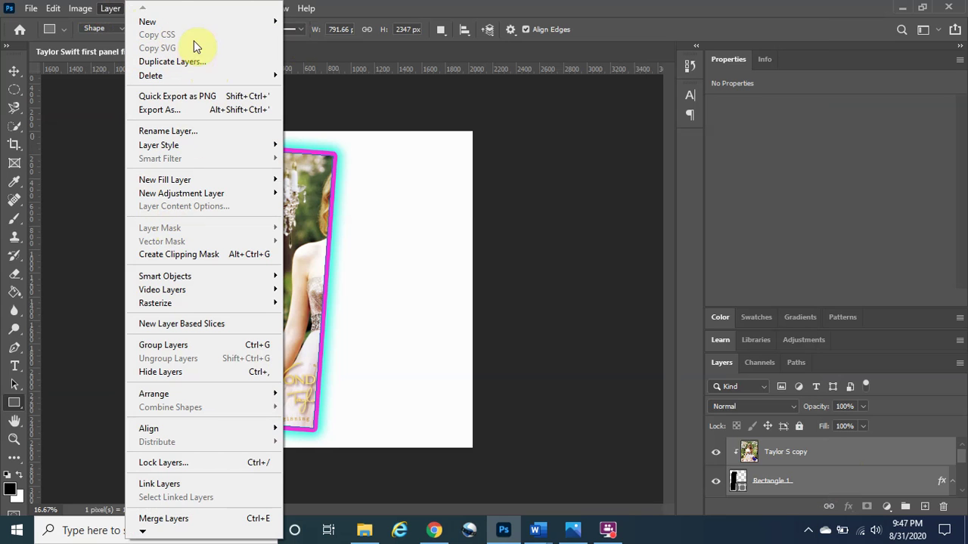
{"action": "mouse_move", "coordinate": [264, 26]}
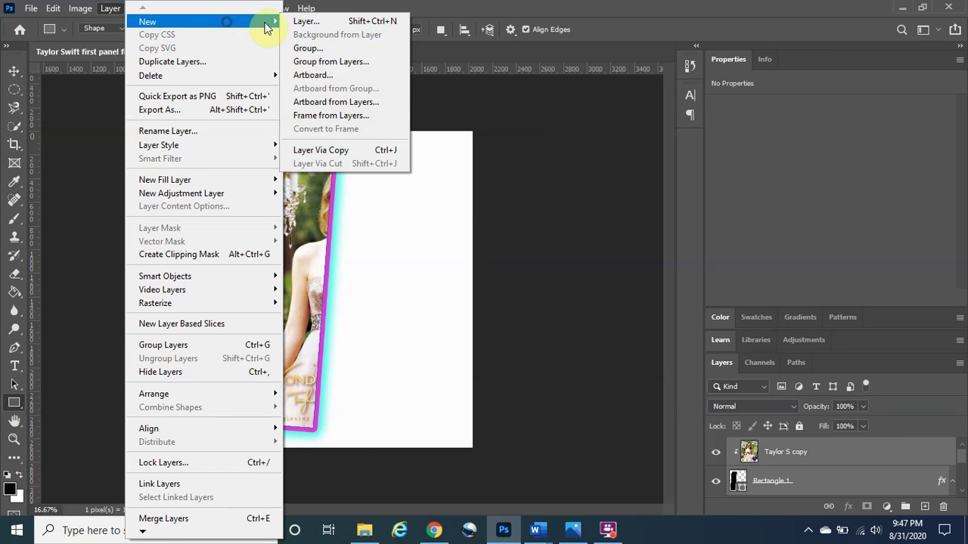
{"action": "left_click", "coordinate": [387, 63]}
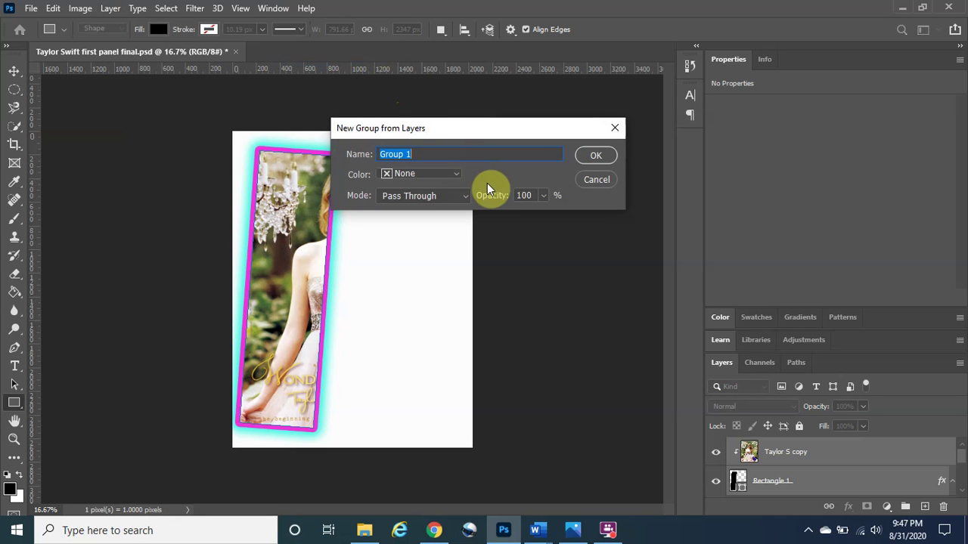
{"action": "type", "text": "Panel"}
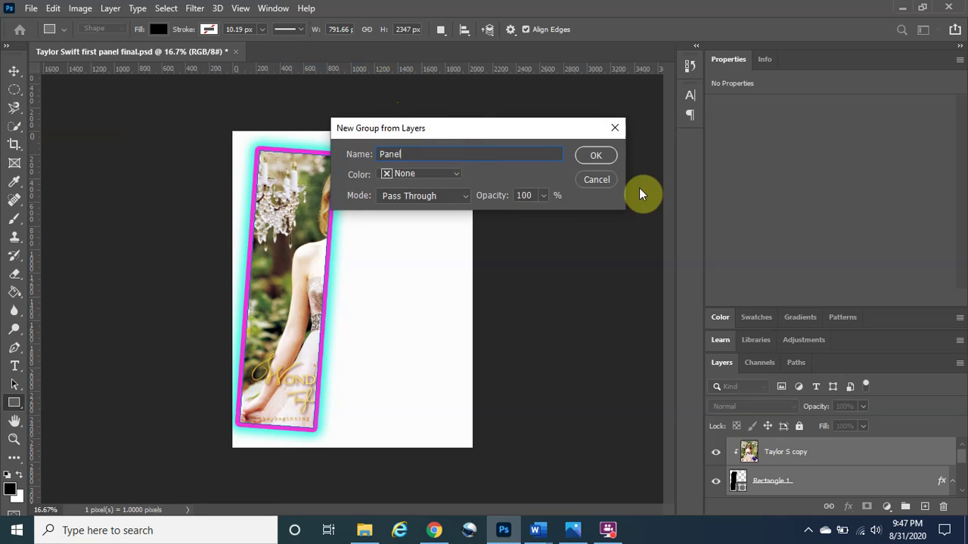
{"action": "left_click", "coordinate": [595, 154]}
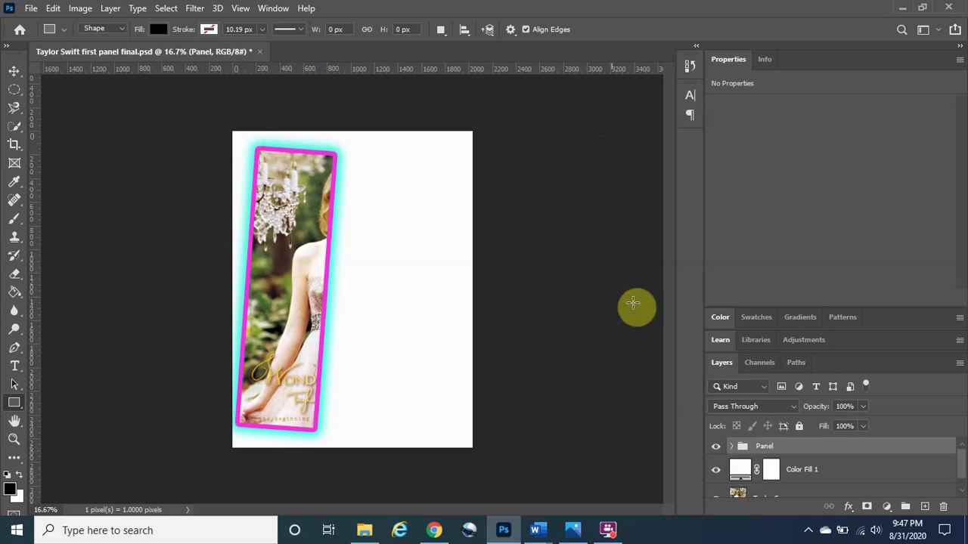
Step: Check the layers and effects inside the Panel group, and duplicate the collapsed group
{"action": "left_click", "coordinate": [732, 449]}
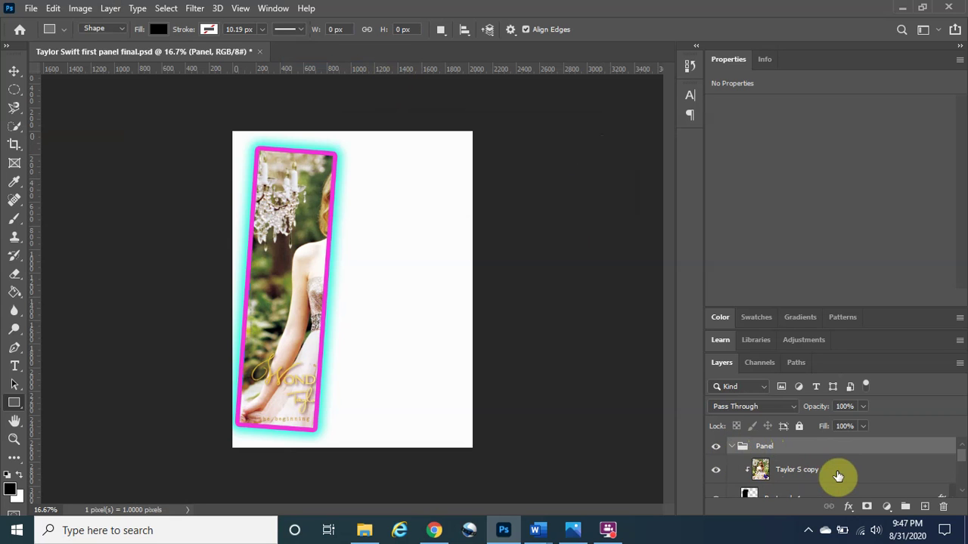
{"action": "scroll", "coordinate": [838, 475], "scroll_direction": "down", "scroll_amount": 3}
{"action": "scroll", "coordinate": [838, 474], "scroll_direction": "up", "scroll_amount": 1}
{"action": "scroll", "coordinate": [838, 475], "scroll_direction": "down", "scroll_amount": 3}
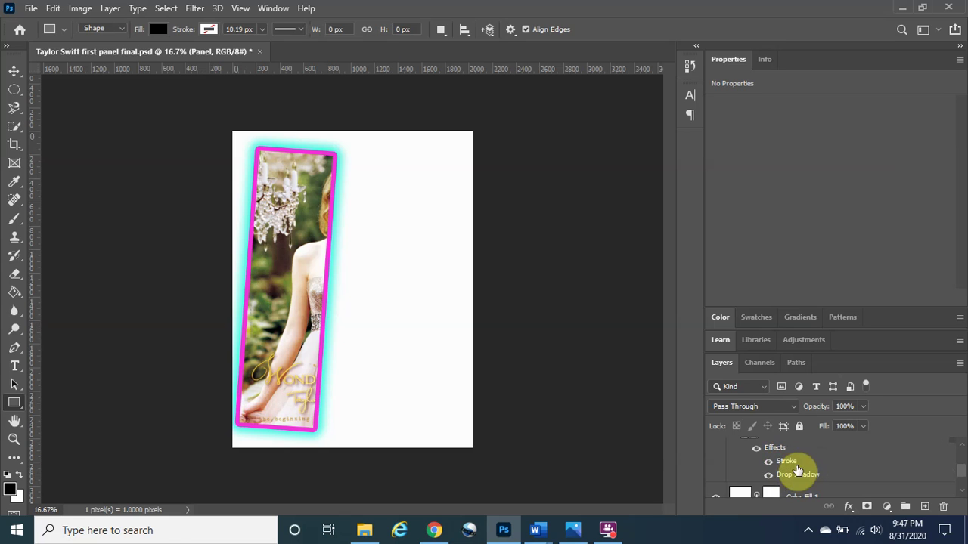
{"action": "scroll", "coordinate": [795, 488], "scroll_direction": "up", "scroll_amount": 5}
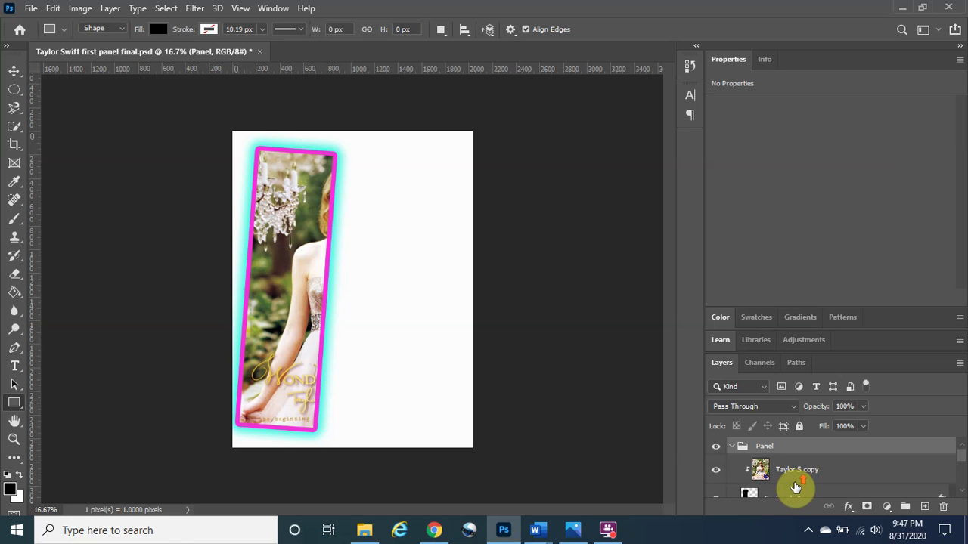
{"action": "left_click", "coordinate": [732, 447]}
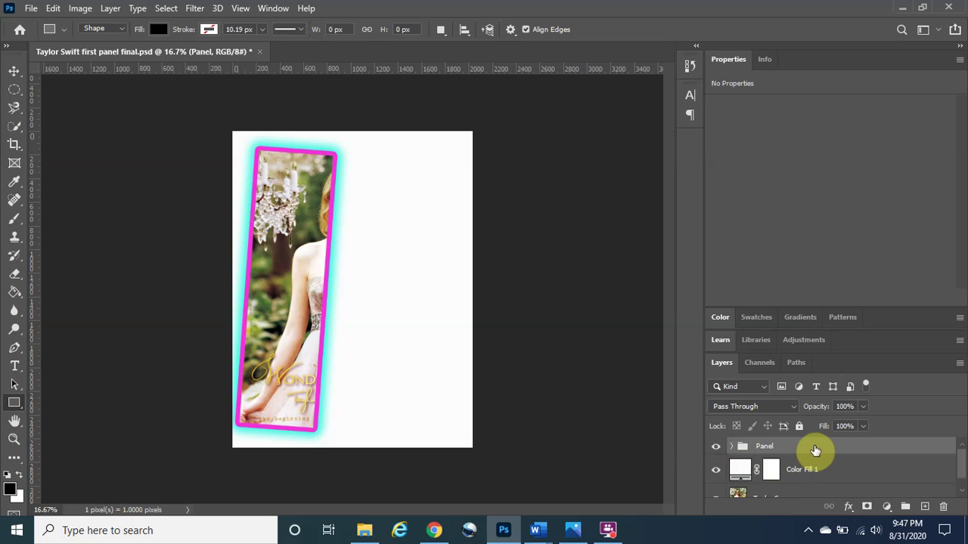
{"action": "left_click_drag", "start_coordinate": [815, 451], "coordinate": [925, 508]}
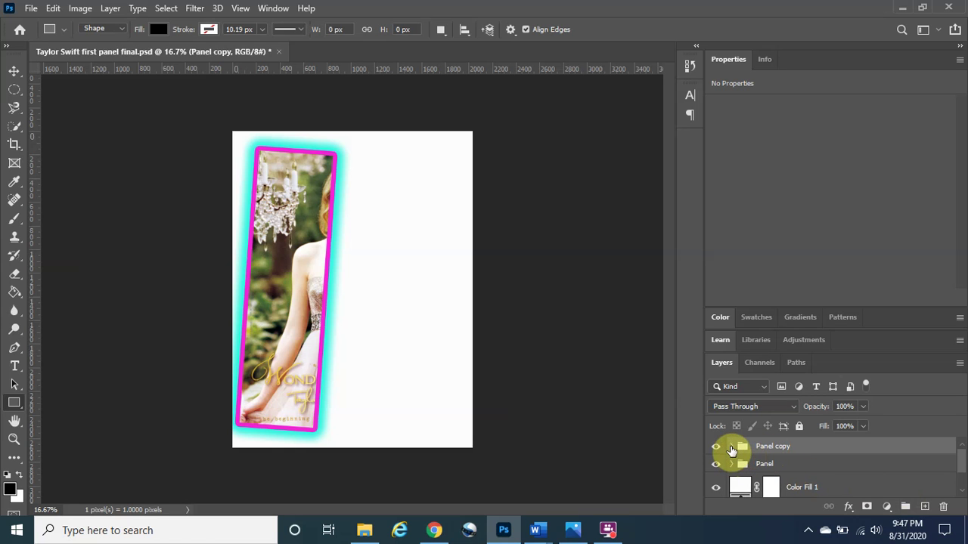
Step: Free-transform Rectangle 1 in the Panel copy group, moving it over the woman's face and torso to about X 932 px, Y 1247 px
{"action": "left_click", "coordinate": [732, 451]}
{"action": "scroll", "coordinate": [828, 488], "scroll_direction": "down", "scroll_amount": 2}
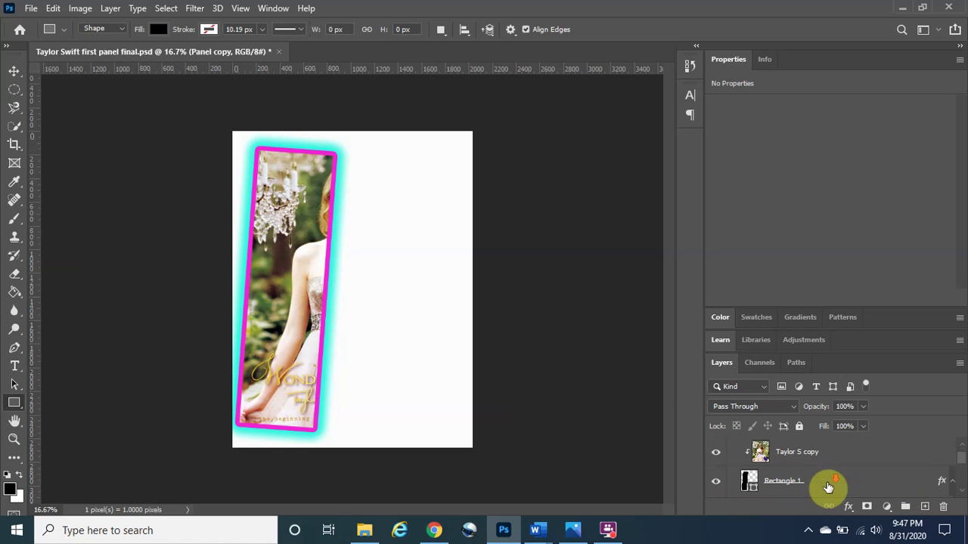
{"action": "left_click", "coordinate": [794, 484]}
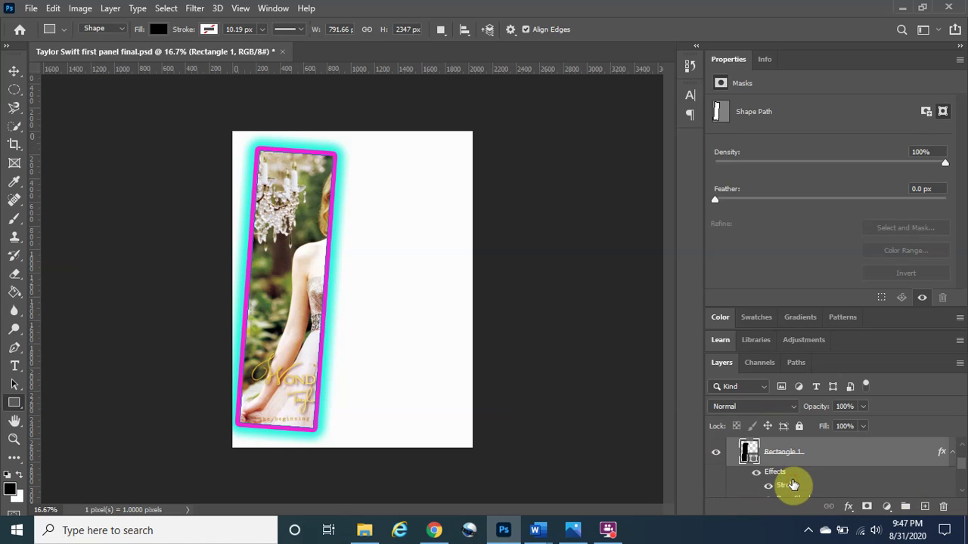
{"action": "left_click", "coordinate": [13, 71]}
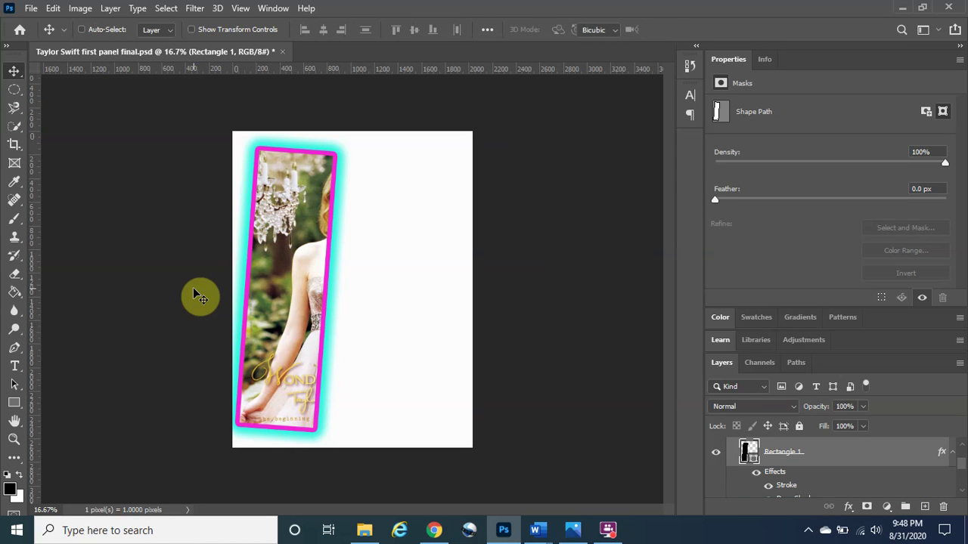
{"action": "key", "text": "ctrl+t"}
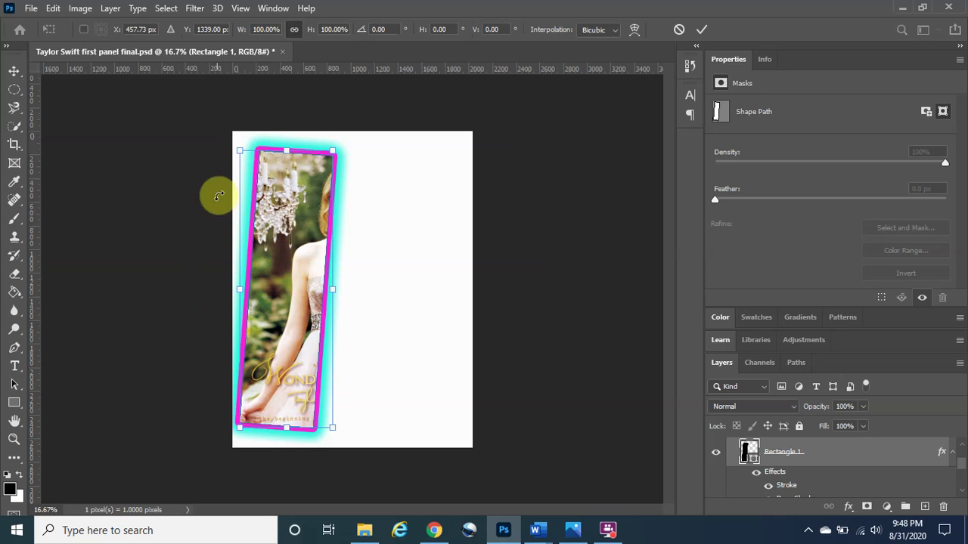
{"action": "left_click_drag", "start_coordinate": [294, 254], "coordinate": [350, 217]}
{"action": "left_click_drag", "start_coordinate": [316, 268], "coordinate": [350, 275]}
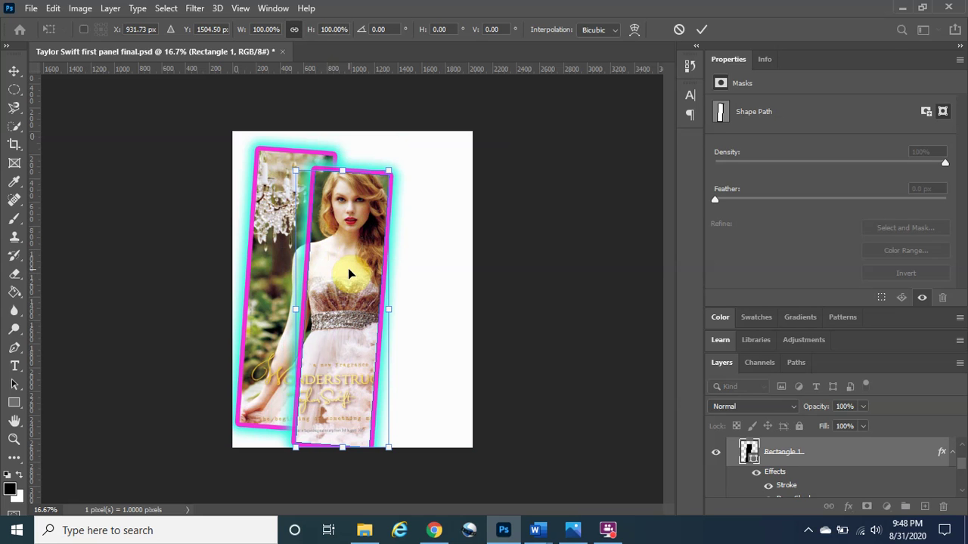
{"action": "left_click_drag", "start_coordinate": [348, 265], "coordinate": [348, 240]}
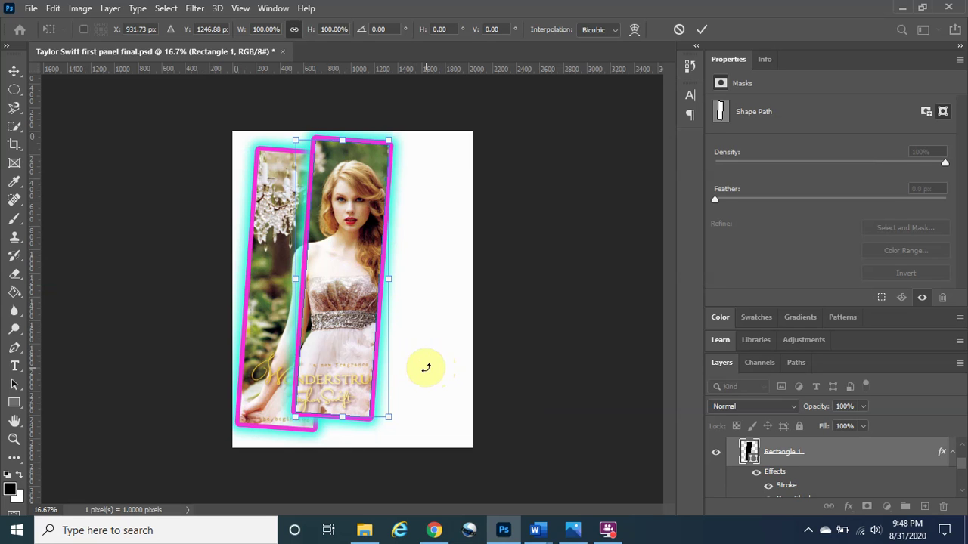
Step: Rotate the second panel's rectangle about 8° clockwise, scale it to about 106%, and apply the transform
{"action": "left_click_drag", "start_coordinate": [422, 374], "coordinate": [402, 376]}
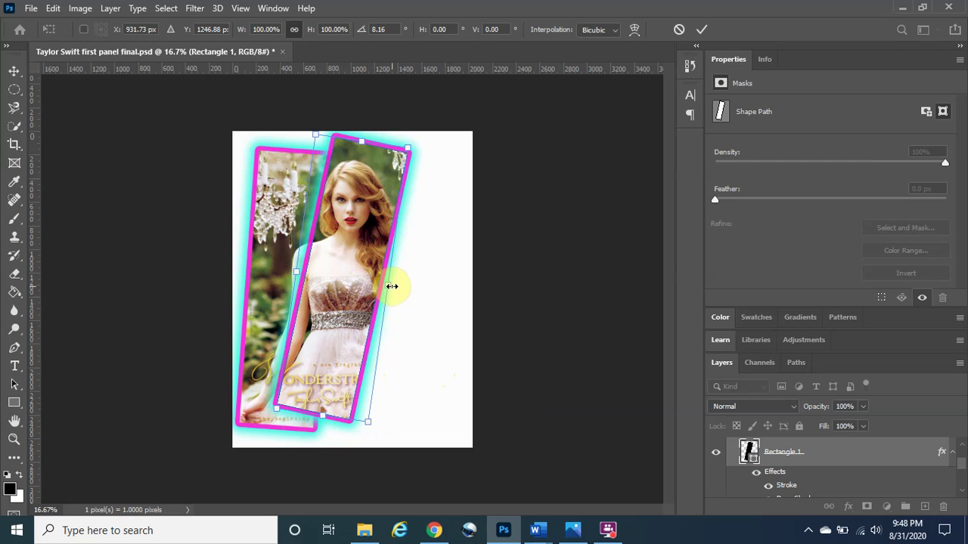
{"action": "left_click_drag", "start_coordinate": [392, 286], "coordinate": [396, 286]}
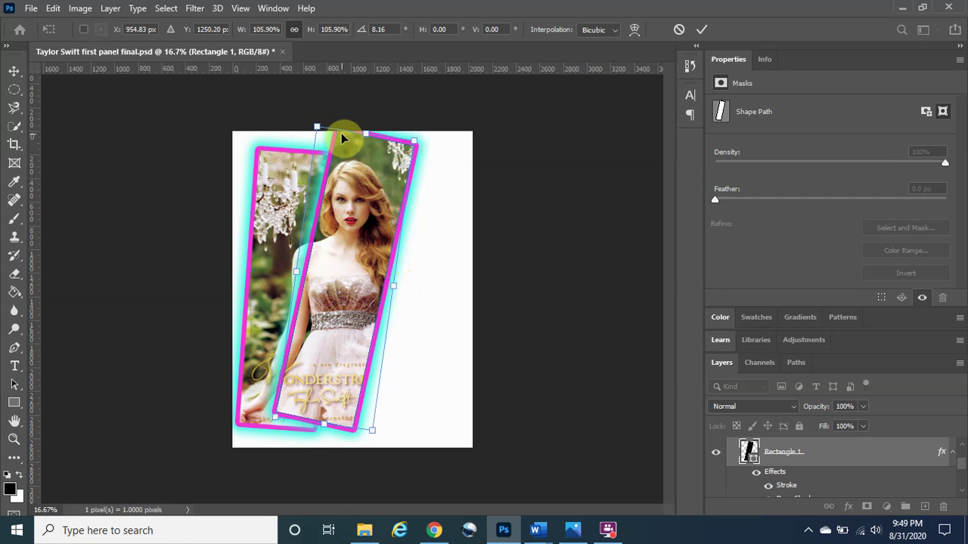
{"action": "left_click", "coordinate": [702, 32]}
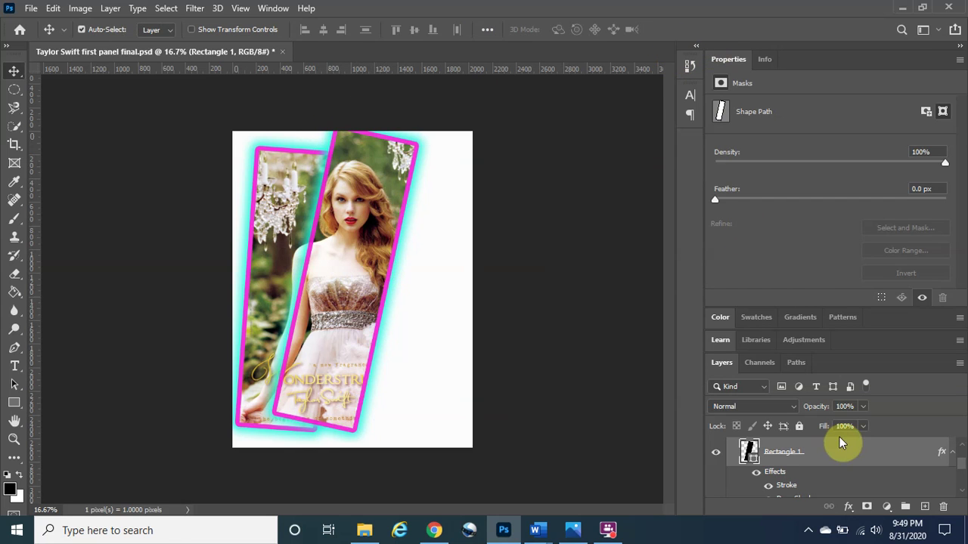
Step: Collapse and duplicate the Panel copy group, and save the document
{"action": "scroll", "coordinate": [879, 461], "scroll_direction": "up", "scroll_amount": 2}
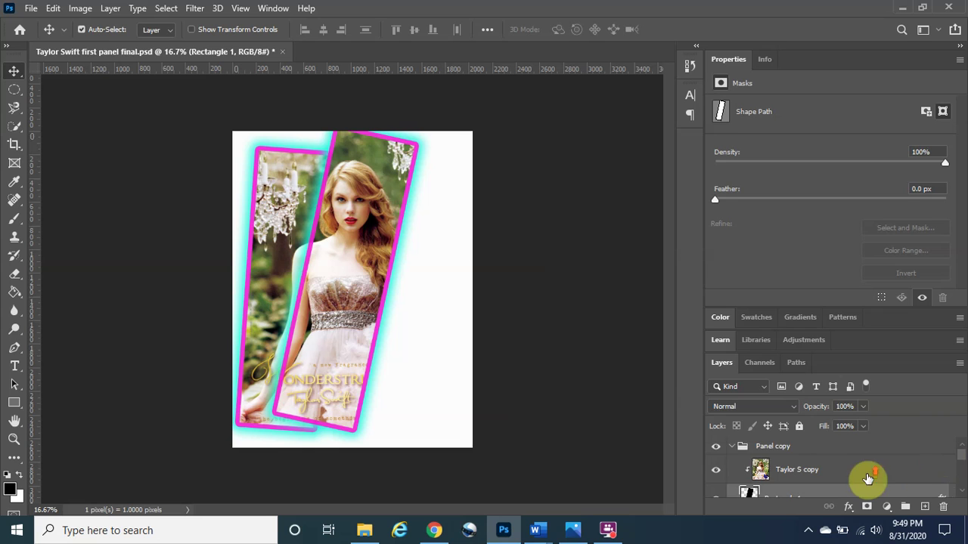
{"action": "left_click", "coordinate": [732, 451]}
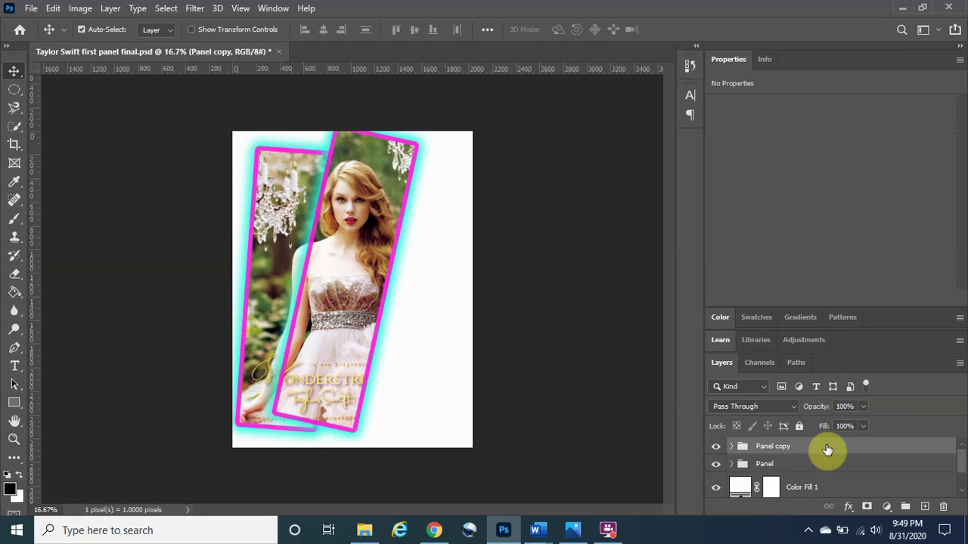
{"action": "left_click_drag", "start_coordinate": [827, 450], "coordinate": [926, 505]}
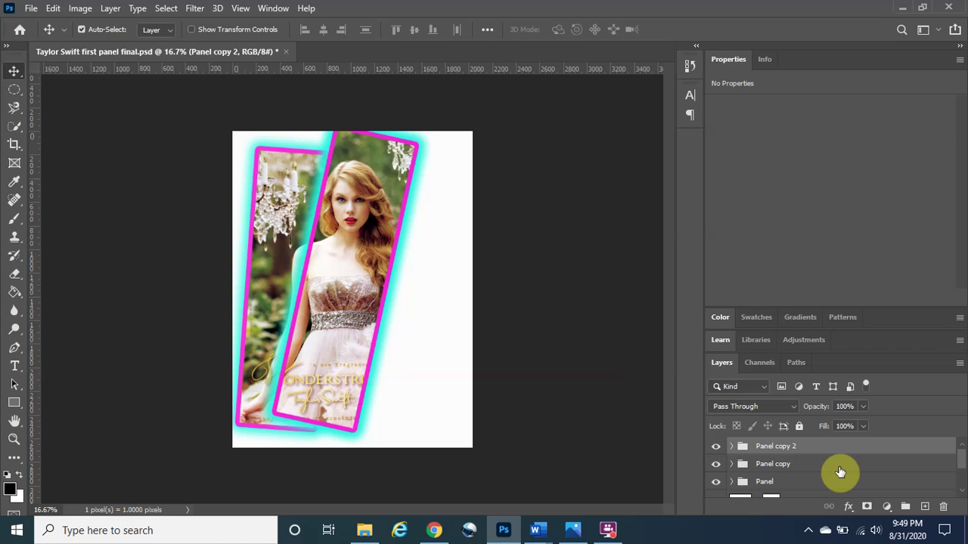
{"action": "key", "text": "ctrl+s"}
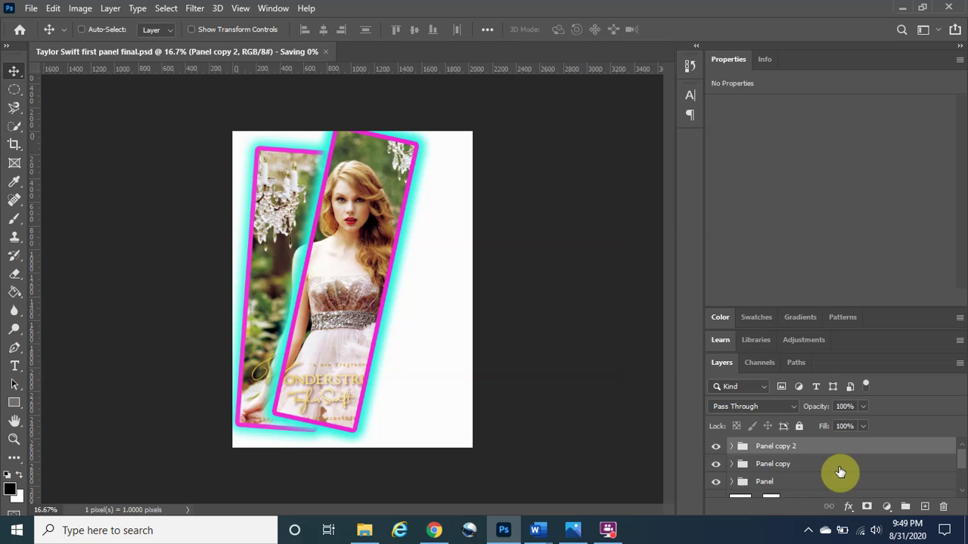
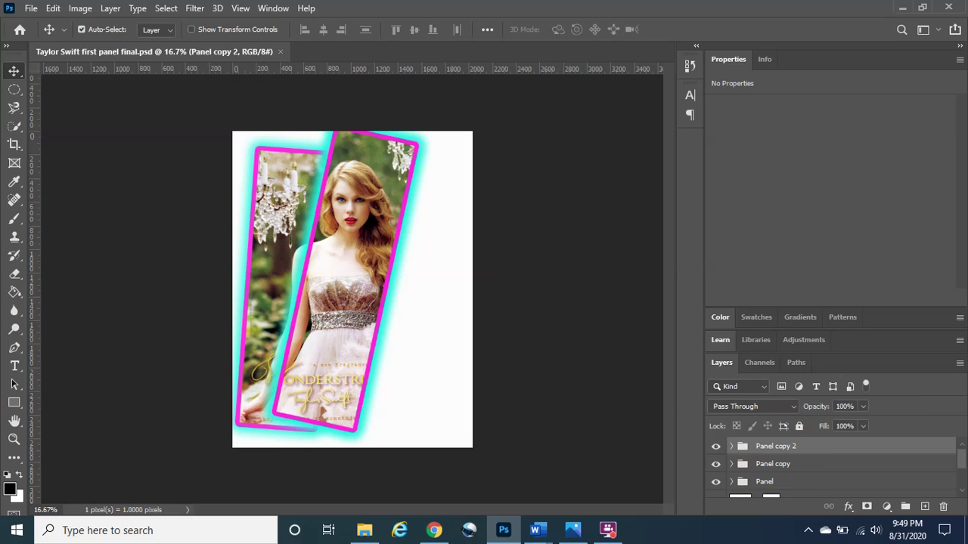
Step: Transform Rectangle 1 in Panel copy 2 into a third overlapping panel at about X 1434 px, Y 1334 px, rotated about 6.6° clockwise
{"action": "left_click", "coordinate": [732, 447]}
{"action": "scroll", "coordinate": [817, 482], "scroll_direction": "down", "scroll_amount": 1}
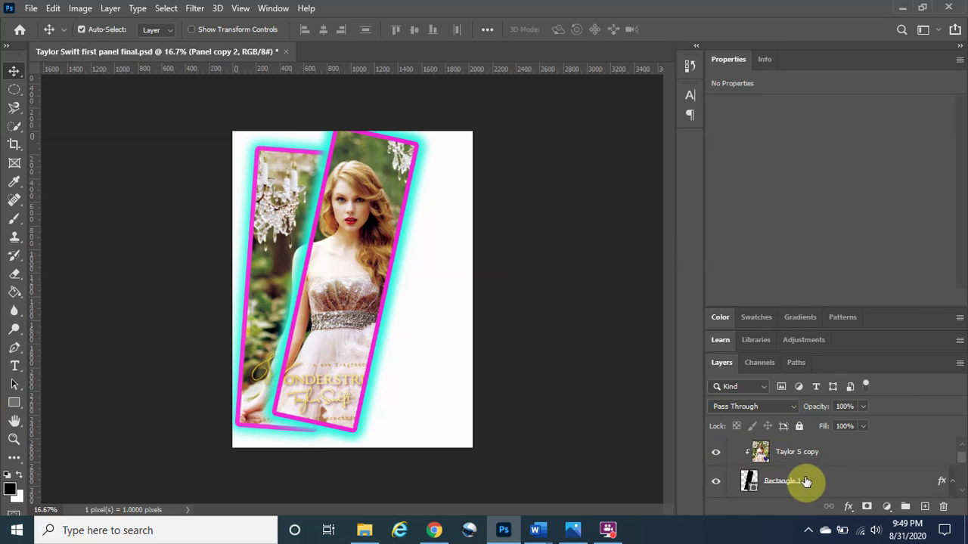
{"action": "left_click", "coordinate": [805, 482]}
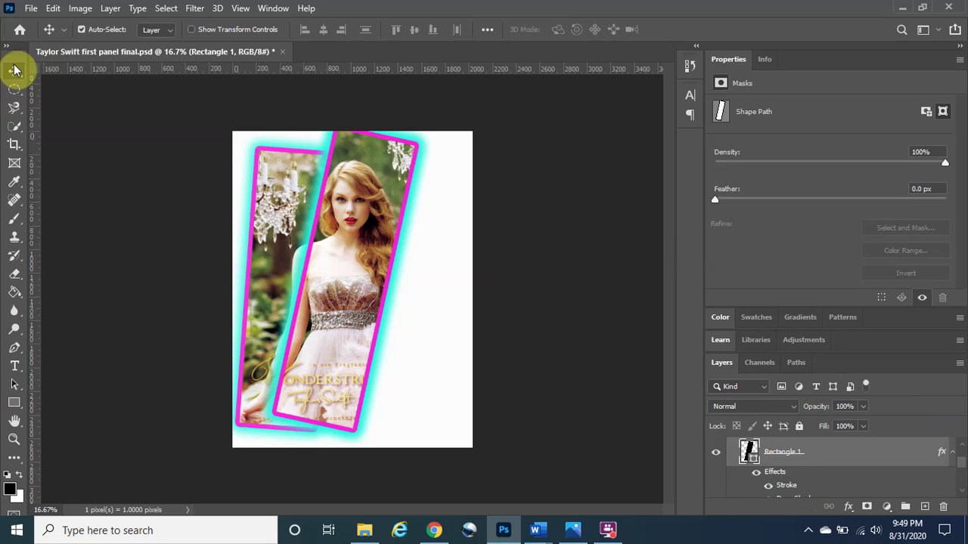
{"action": "key", "text": "ctrl+t"}
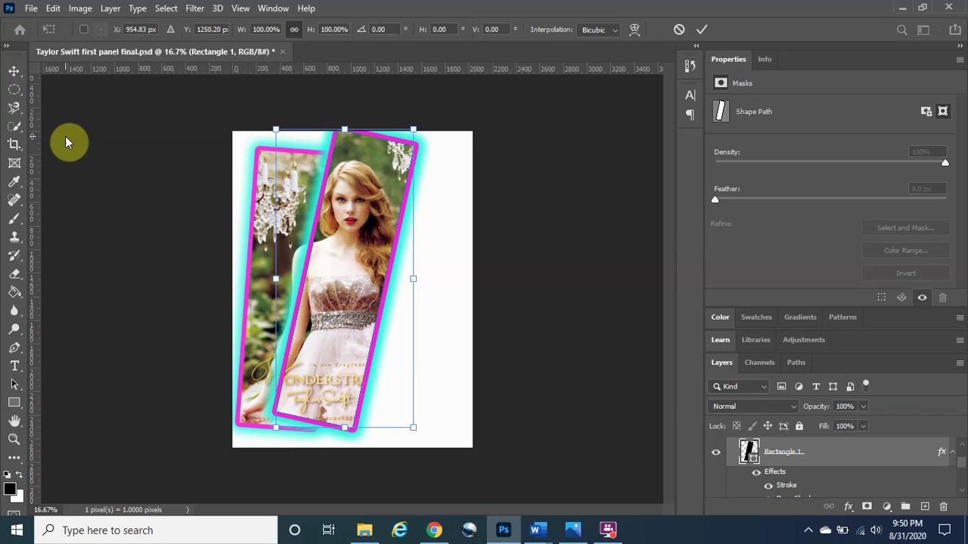
{"action": "left_click_drag", "start_coordinate": [337, 281], "coordinate": [414, 296]}
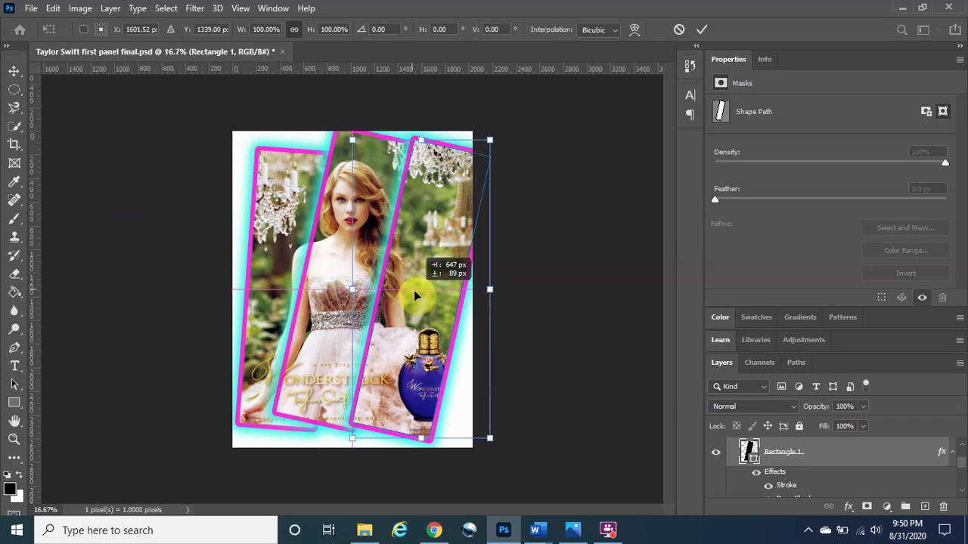
{"action": "left_click_drag", "start_coordinate": [579, 173], "coordinate": [559, 146]}
{"action": "left_click_drag", "start_coordinate": [413, 386], "coordinate": [392, 385]}
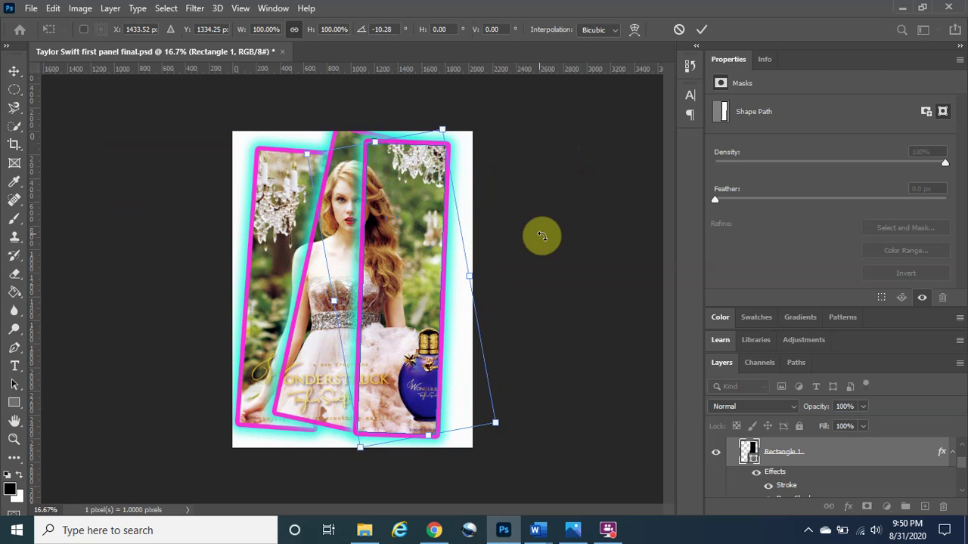
{"action": "left_click_drag", "start_coordinate": [553, 245], "coordinate": [556, 291]}
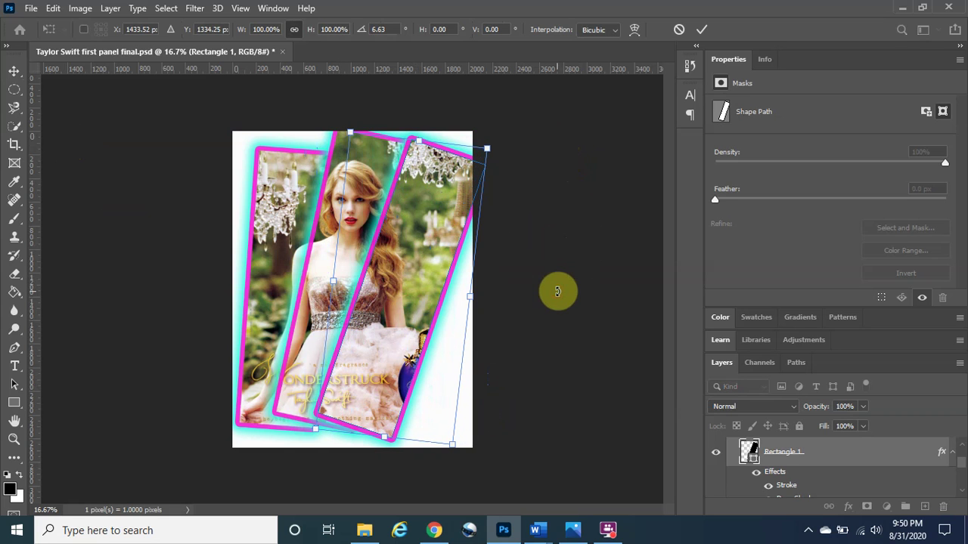
{"action": "left_click", "coordinate": [704, 33]}
Step: Collapse the Panel copy 2 group and duplicate it for a fourth panel
{"action": "scroll", "coordinate": [860, 469], "scroll_direction": "up", "scroll_amount": 2}
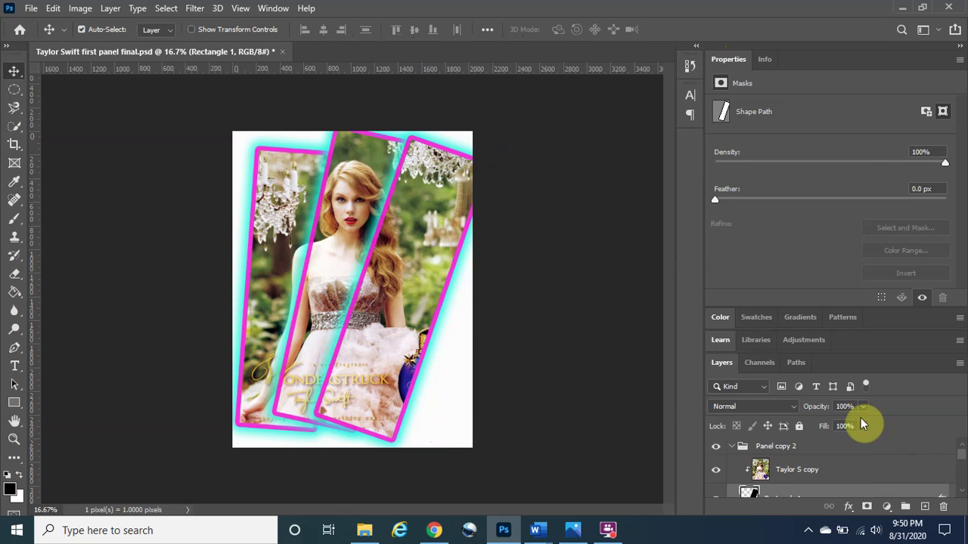
{"action": "left_click", "coordinate": [731, 449]}
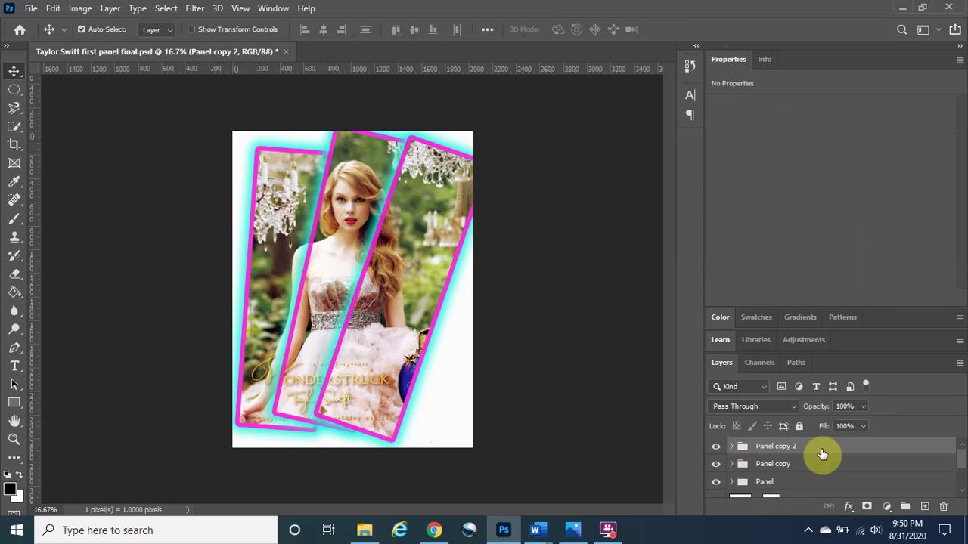
{"action": "left_click_drag", "start_coordinate": [825, 449], "coordinate": [929, 508]}
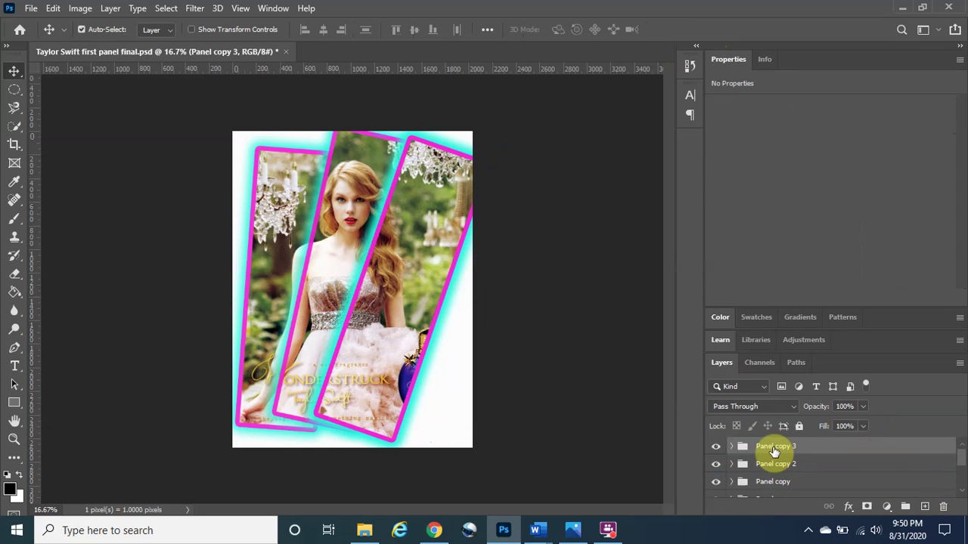
Step: Move Rectangle 1 in Panel copy 3 over the perfume bottle and rotate it about 19.6° counterclockwise
{"action": "left_click", "coordinate": [730, 447]}
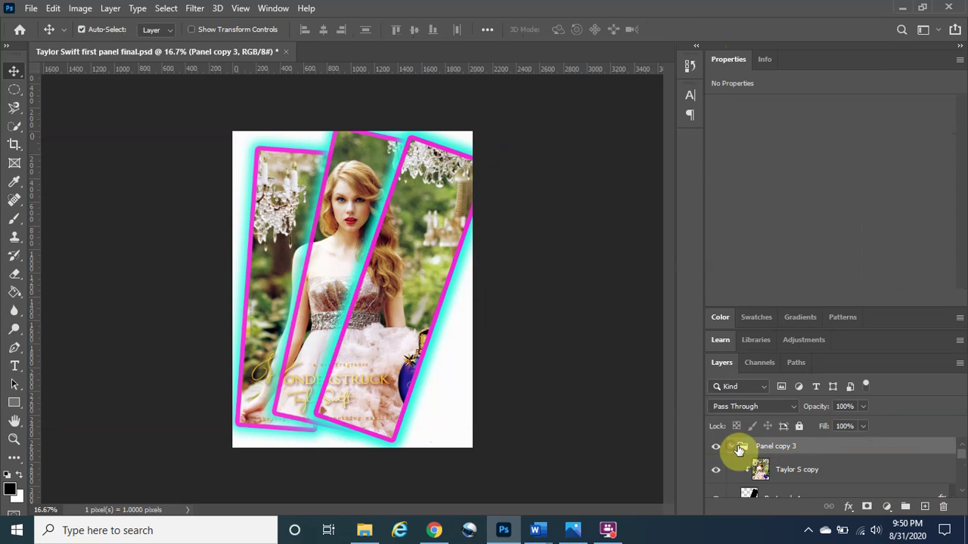
{"action": "scroll", "coordinate": [794, 496], "scroll_direction": "down", "scroll_amount": 1}
{"action": "left_click", "coordinate": [793, 484]}
{"action": "scroll", "coordinate": [786, 475], "scroll_direction": "down", "scroll_amount": 1}
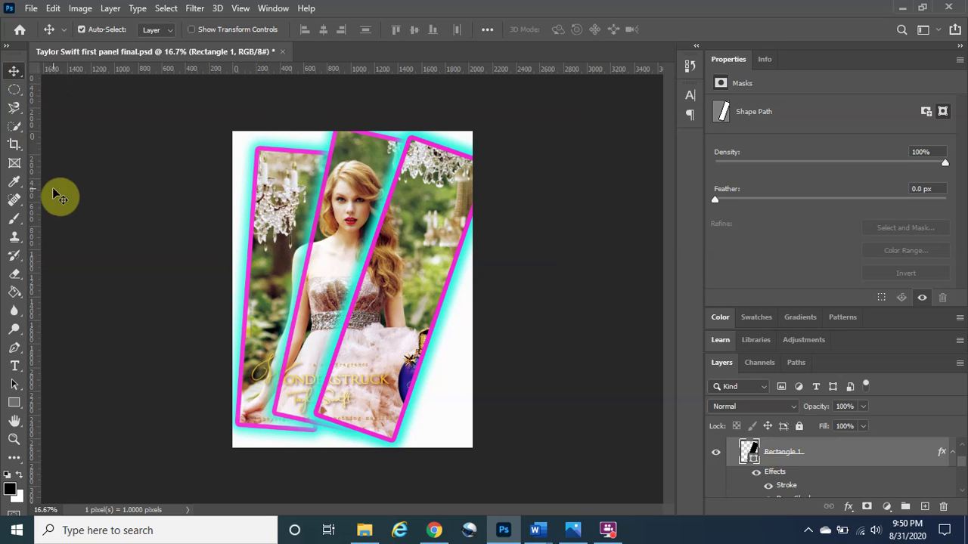
{"action": "key", "text": "ctrl+t"}
{"action": "left_click_drag", "start_coordinate": [410, 298], "coordinate": [460, 314]}
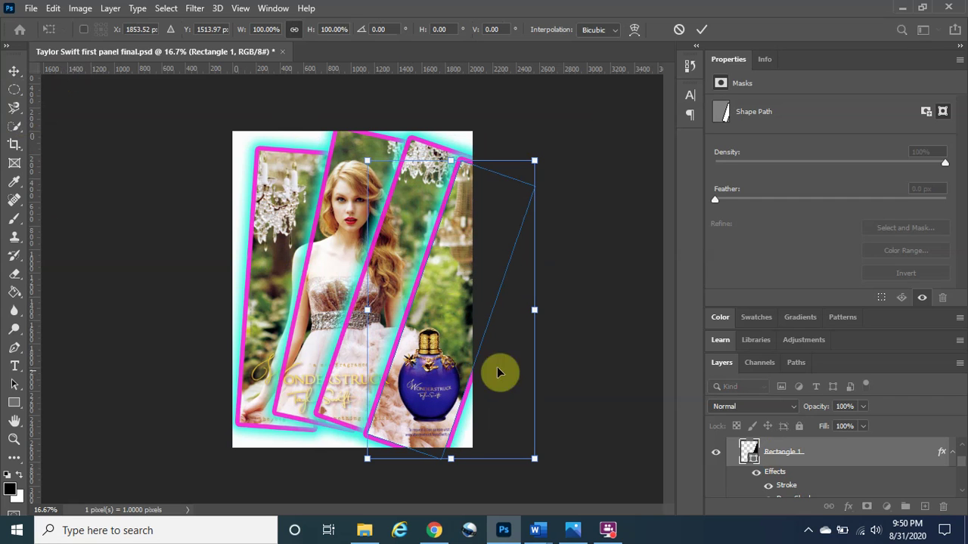
{"action": "left_click_drag", "start_coordinate": [613, 251], "coordinate": [540, 210]}
{"action": "left_click_drag", "start_coordinate": [434, 267], "coordinate": [425, 281]}
{"action": "left_click_drag", "start_coordinate": [620, 383], "coordinate": [598, 390]}
{"action": "left_click_drag", "start_coordinate": [446, 414], "coordinate": [441, 411]}
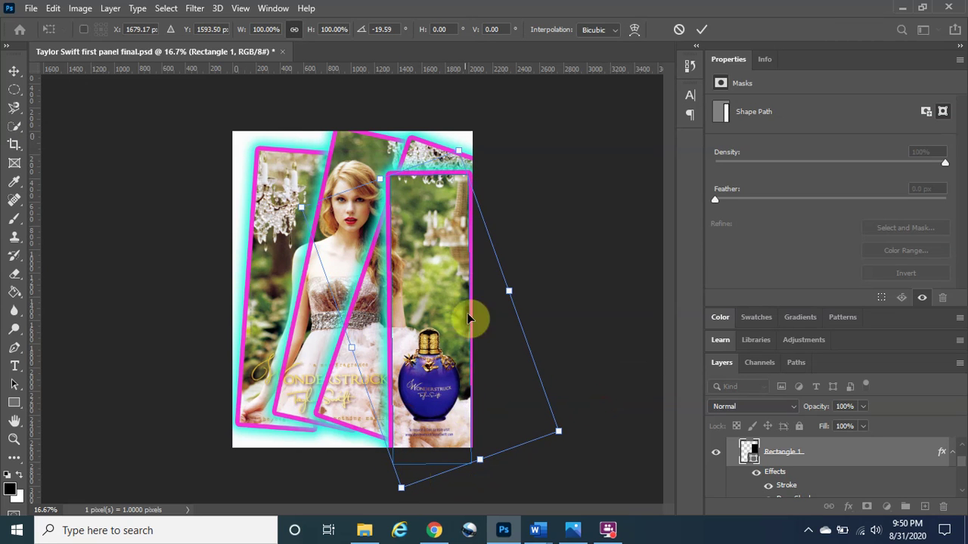
Step: Scale the fourth panel's rectangle to about 90%, rotate it to about -23°, and apply the transform
{"action": "left_click_drag", "start_coordinate": [457, 153], "coordinate": [463, 187]}
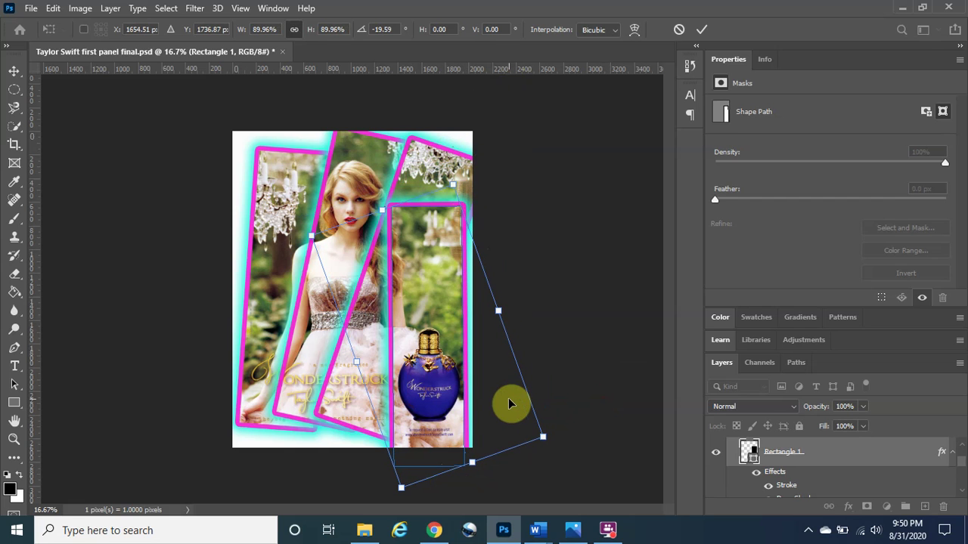
{"action": "left_click_drag", "start_coordinate": [515, 205], "coordinate": [511, 205]}
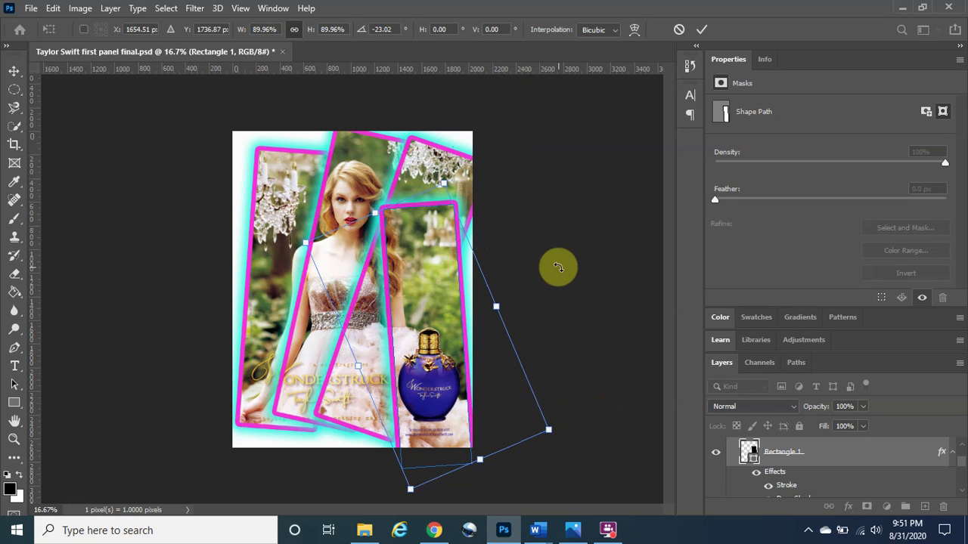
{"action": "left_click", "coordinate": [702, 32]}
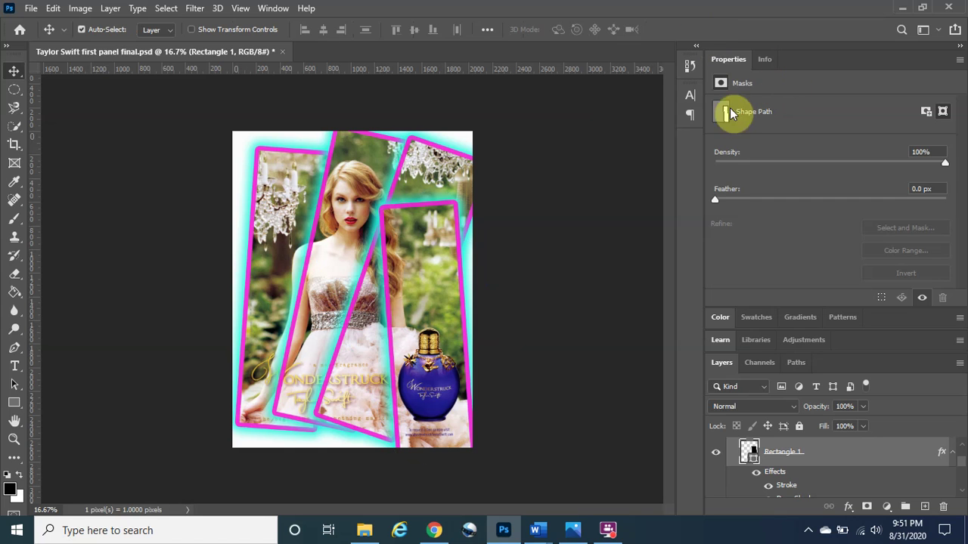
Step: Change the fourth panel rectangle's drop shadow to red f5254c and set its spread to 68%
{"action": "scroll", "coordinate": [845, 459], "scroll_direction": "up", "scroll_amount": 2}
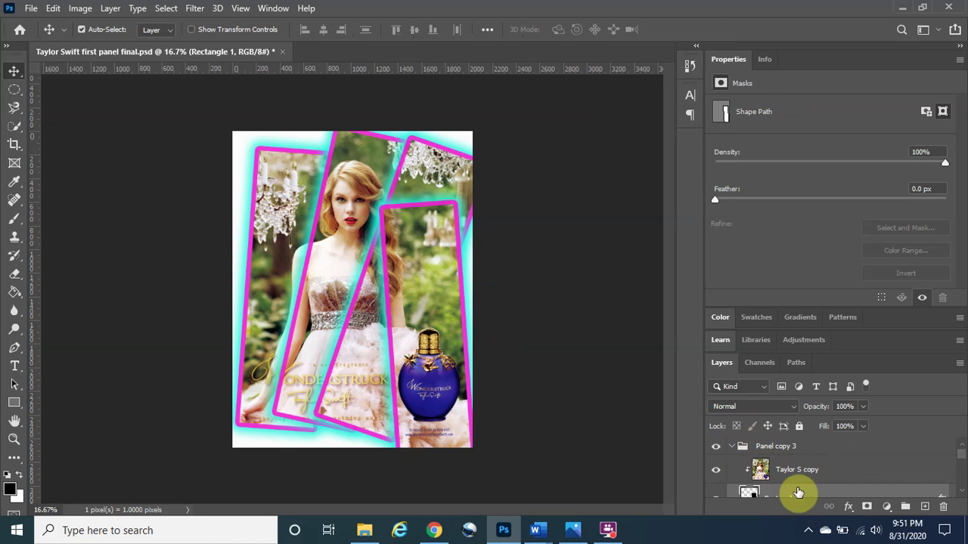
{"action": "left_click", "coordinate": [848, 509]}
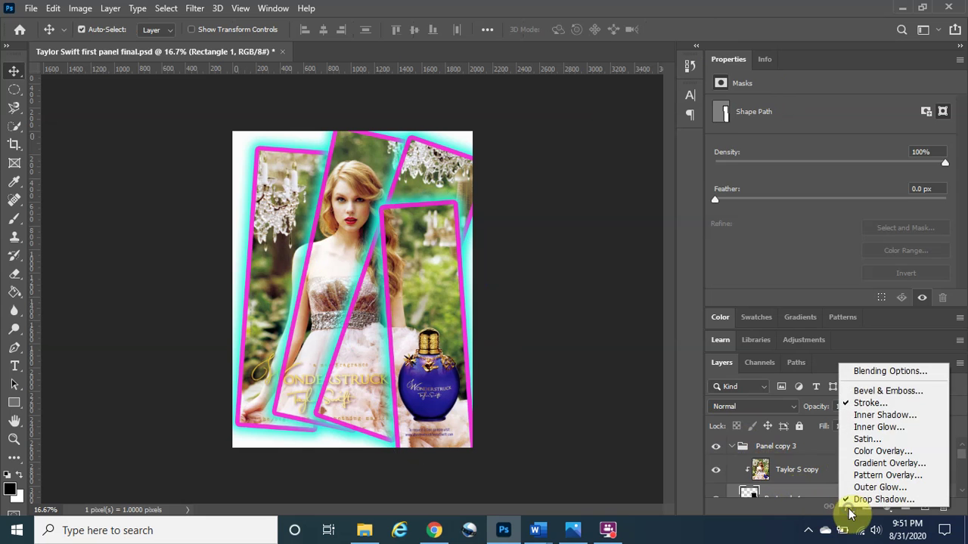
{"action": "left_click", "coordinate": [899, 371]}
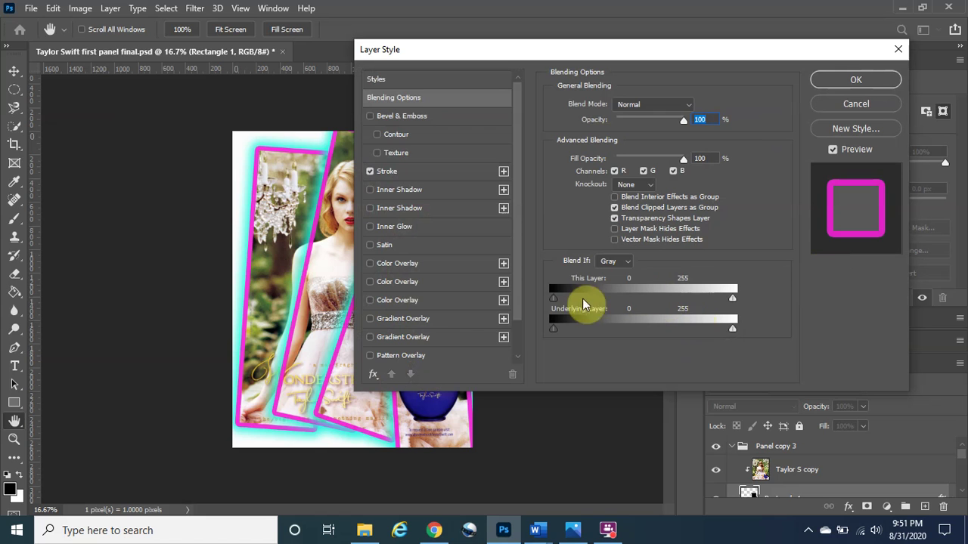
{"action": "scroll", "coordinate": [457, 313], "scroll_direction": "down", "scroll_amount": 2}
{"action": "left_click", "coordinate": [429, 352]}
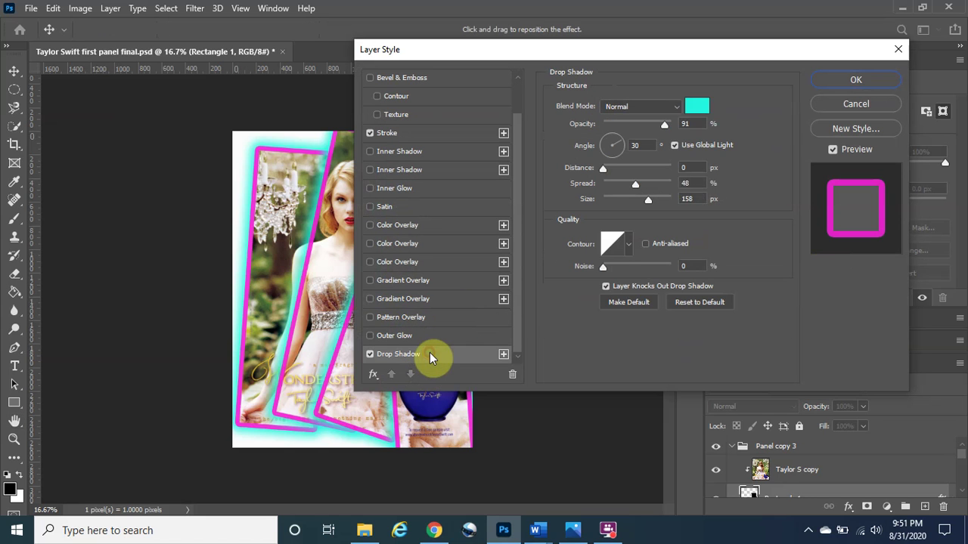
{"action": "left_click", "coordinate": [695, 107]}
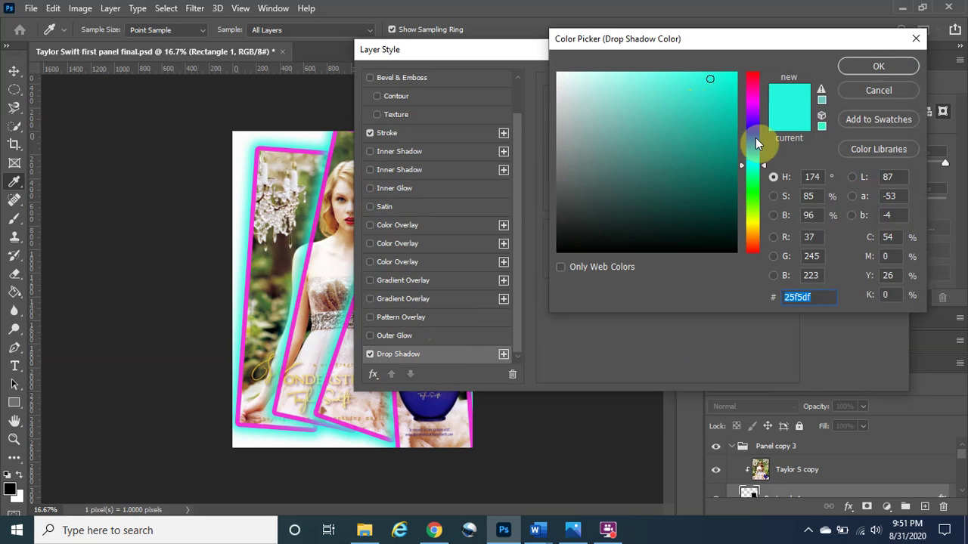
{"action": "left_click_drag", "start_coordinate": [757, 81], "coordinate": [752, 77]}
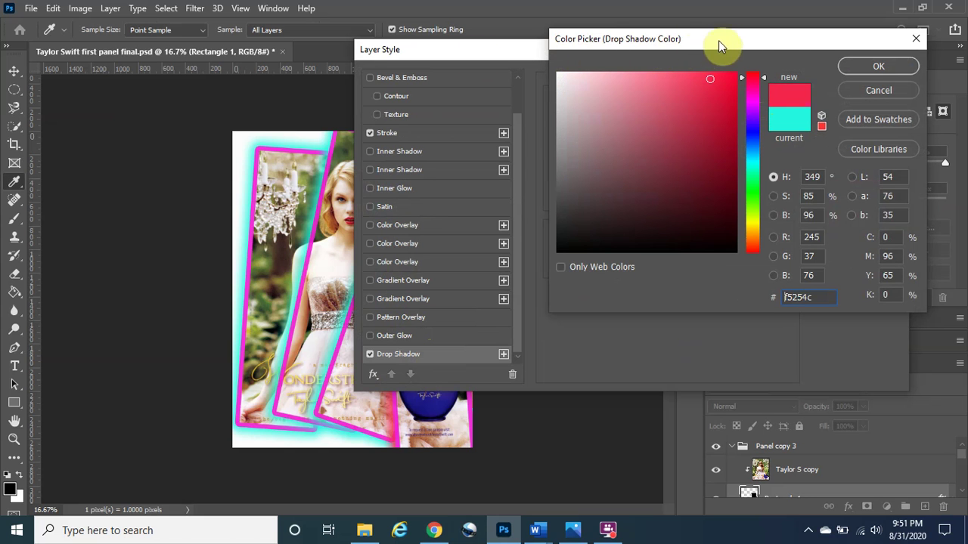
{"action": "left_click", "coordinate": [880, 66]}
{"action": "left_click_drag", "start_coordinate": [580, 50], "coordinate": [692, 63]}
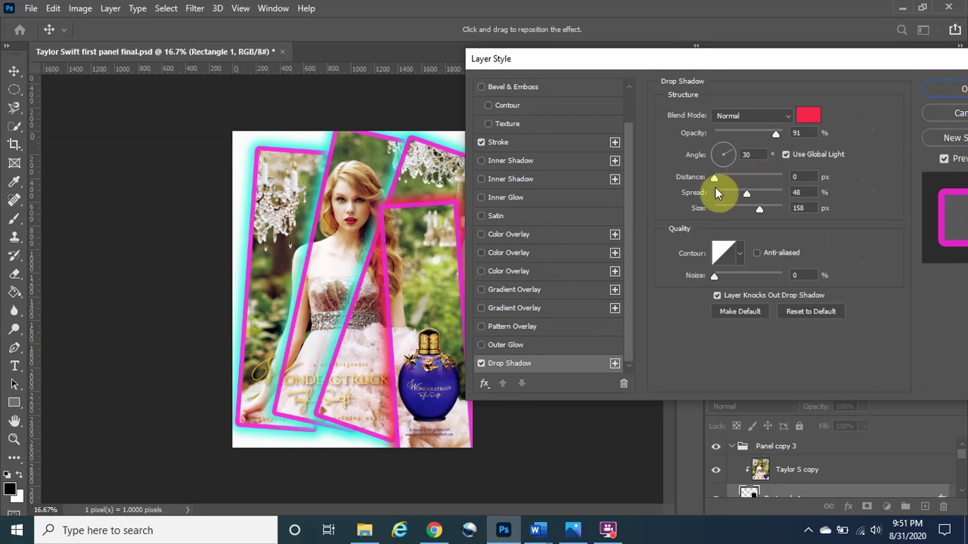
{"action": "left_click_drag", "start_coordinate": [750, 195], "coordinate": [760, 199]}
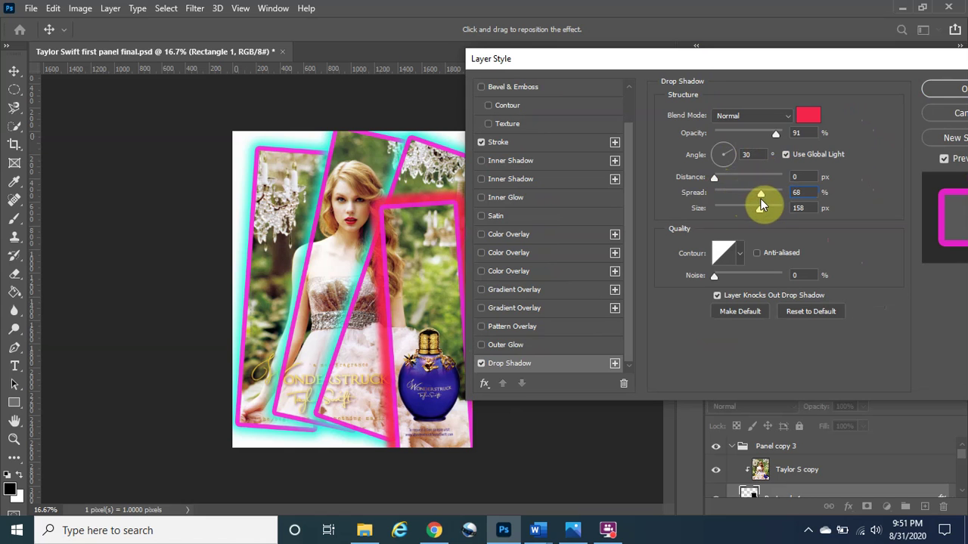
Step: Change the fourth panel rectangle's stroke to yellow-green d5f022 and apply the layer style
{"action": "left_click", "coordinate": [553, 142]}
{"action": "left_click", "coordinate": [696, 217]}
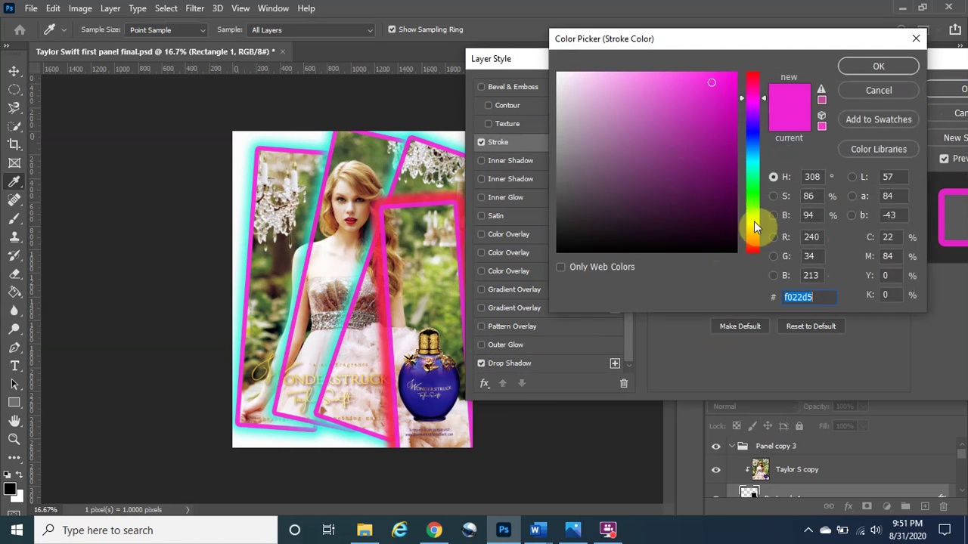
{"action": "left_click_drag", "start_coordinate": [759, 201], "coordinate": [751, 217]}
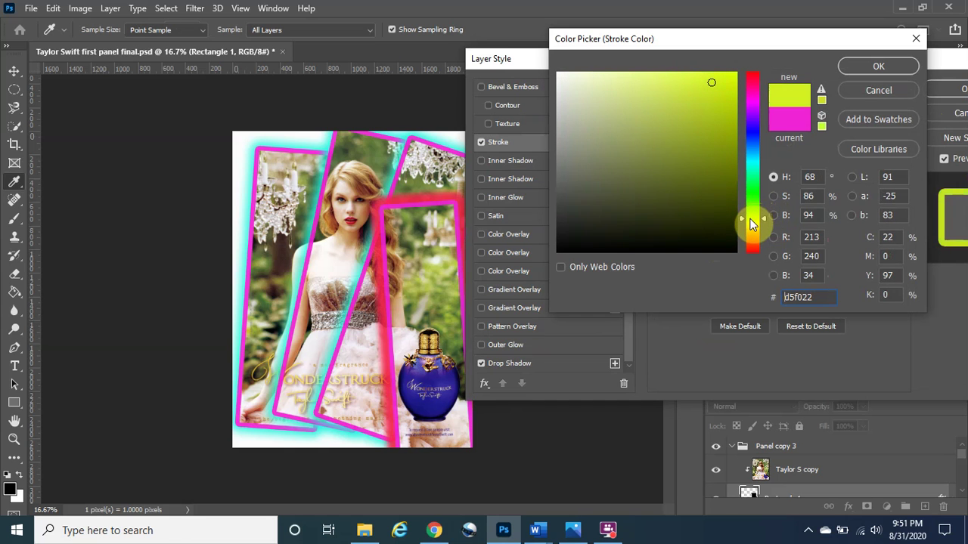
{"action": "left_click", "coordinate": [869, 73]}
{"action": "left_click_drag", "start_coordinate": [822, 62], "coordinate": [807, 38]}
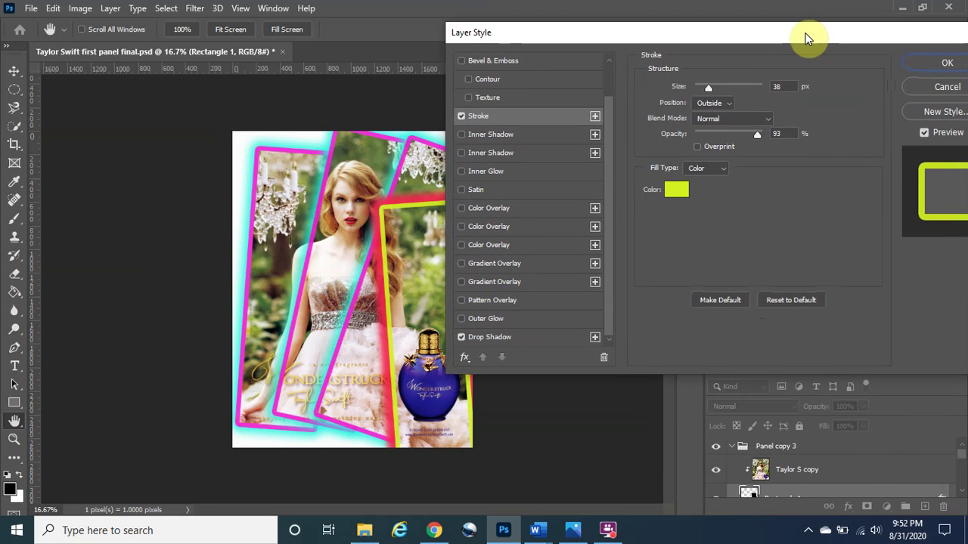
{"action": "left_click", "coordinate": [939, 63]}
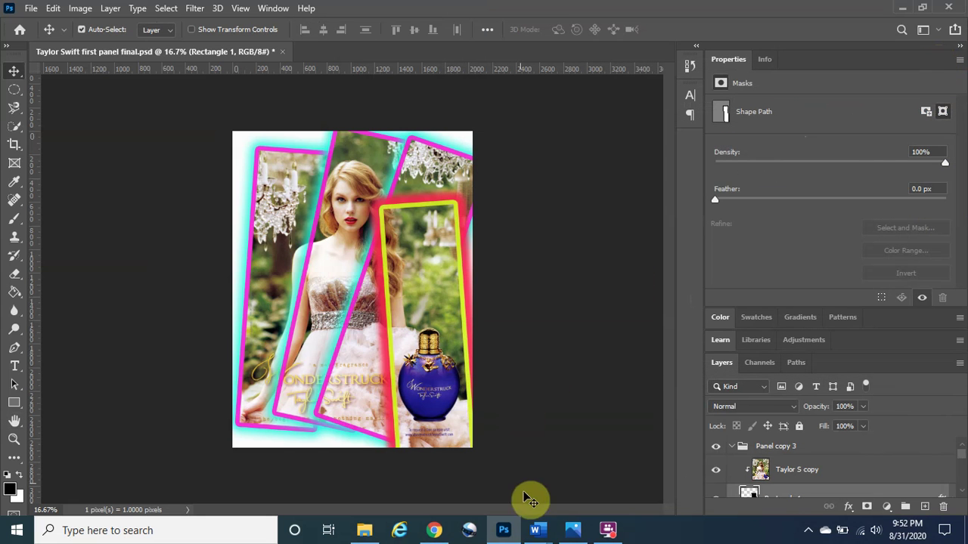
Step: View the before-and-after thumbnail in Photos and the "Subscribe, like, and share" document in Word, and return to Photoshop
{"action": "left_click", "coordinate": [565, 531]}
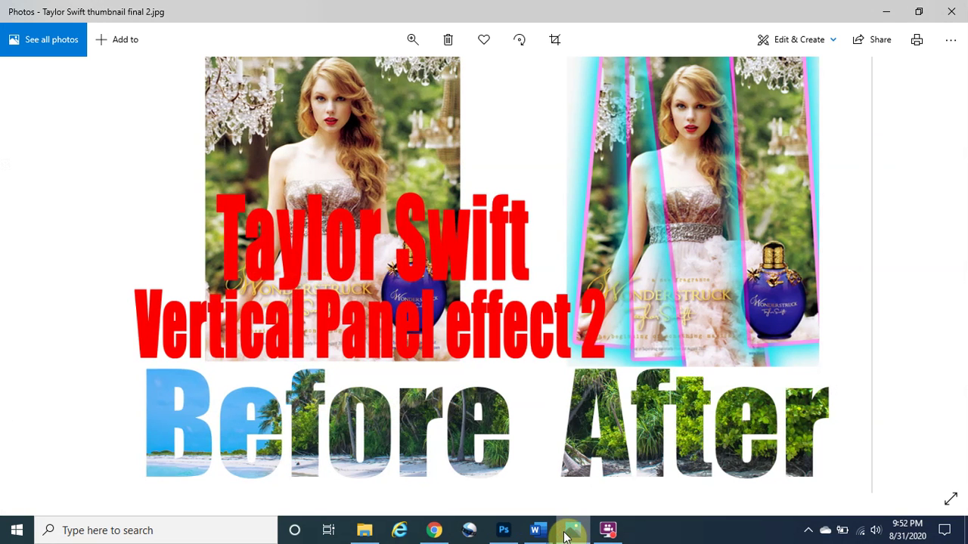
{"action": "left_click", "coordinate": [541, 532]}
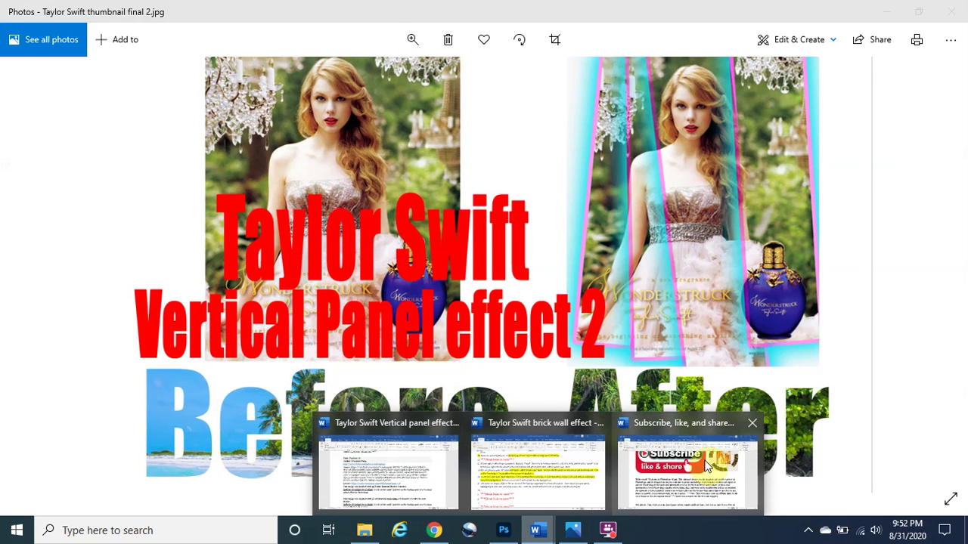
{"action": "left_click", "coordinate": [685, 472]}
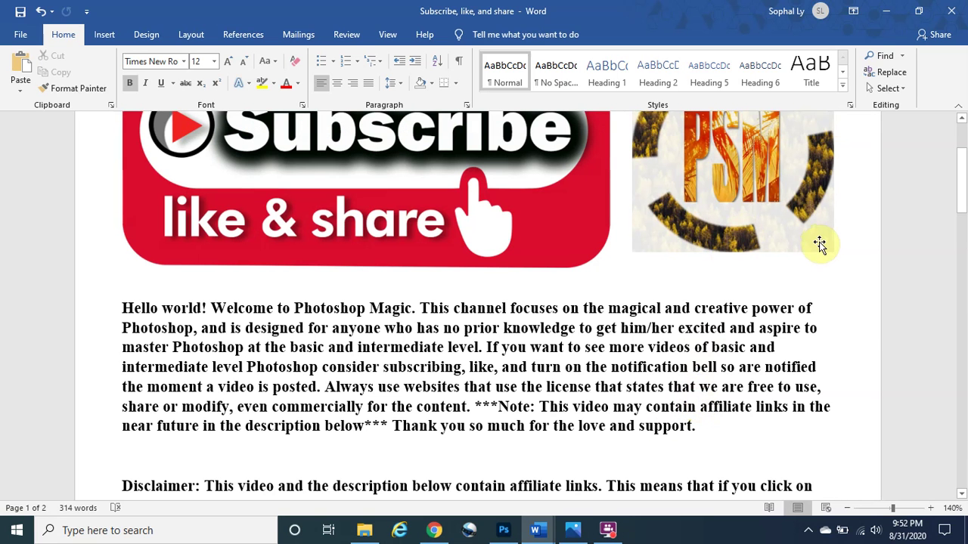
{"action": "left_click_drag", "start_coordinate": [962, 199], "coordinate": [964, 194]}
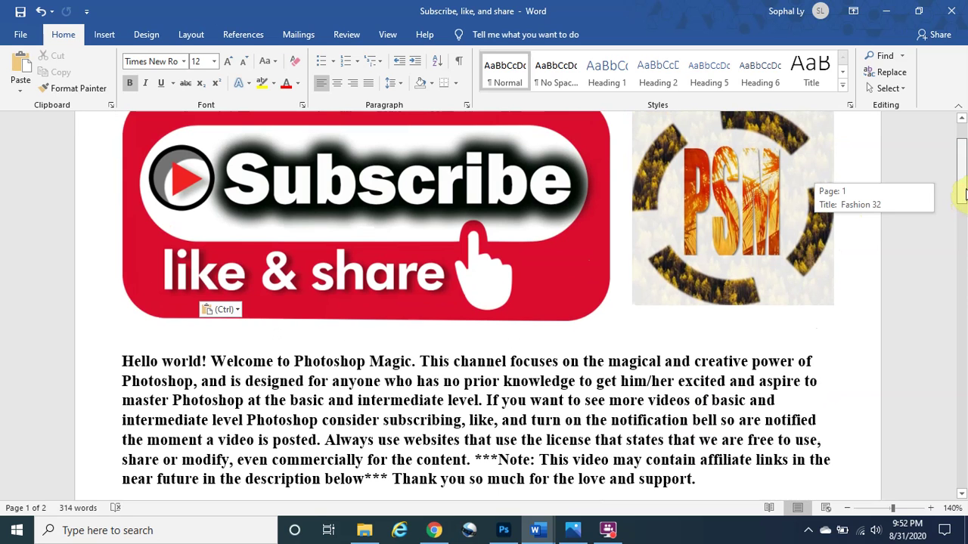
{"action": "left_click_drag", "start_coordinate": [964, 194], "coordinate": [964, 199]}
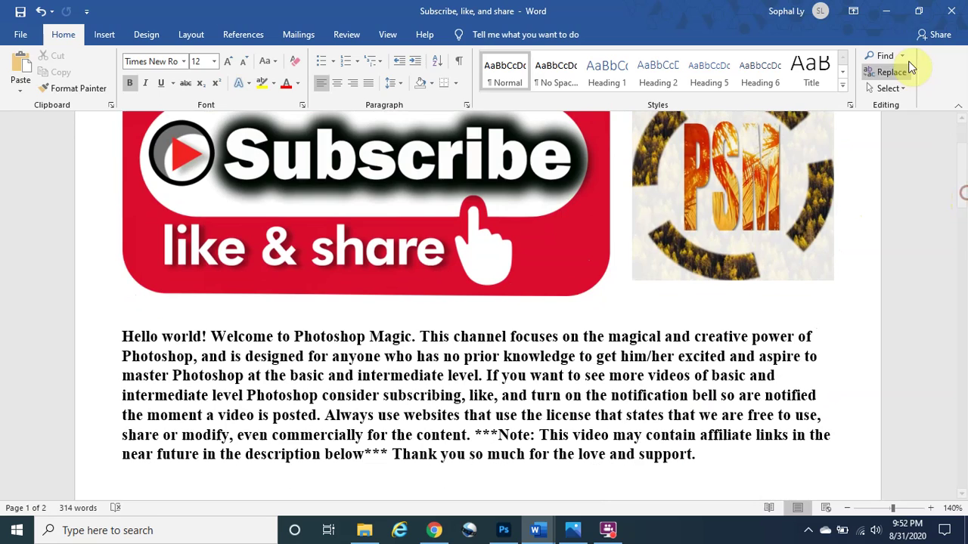
{"action": "left_click", "coordinate": [889, 14]}
{"action": "left_click", "coordinate": [504, 530]}
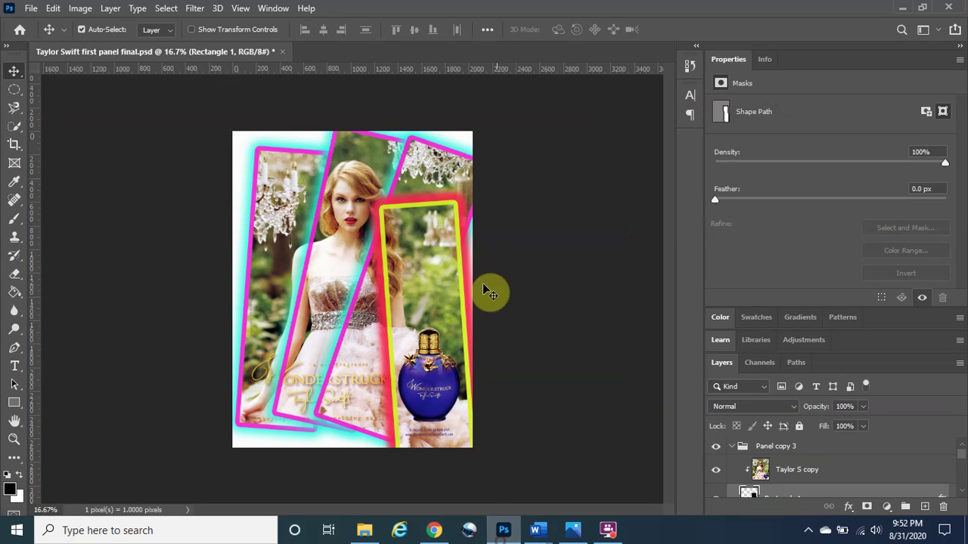
Step: Save the document on the computer as the PSD "Taylor Swift first panel final final with differnt color" with Maximize Compatibility on
{"action": "left_click", "coordinate": [31, 8]}
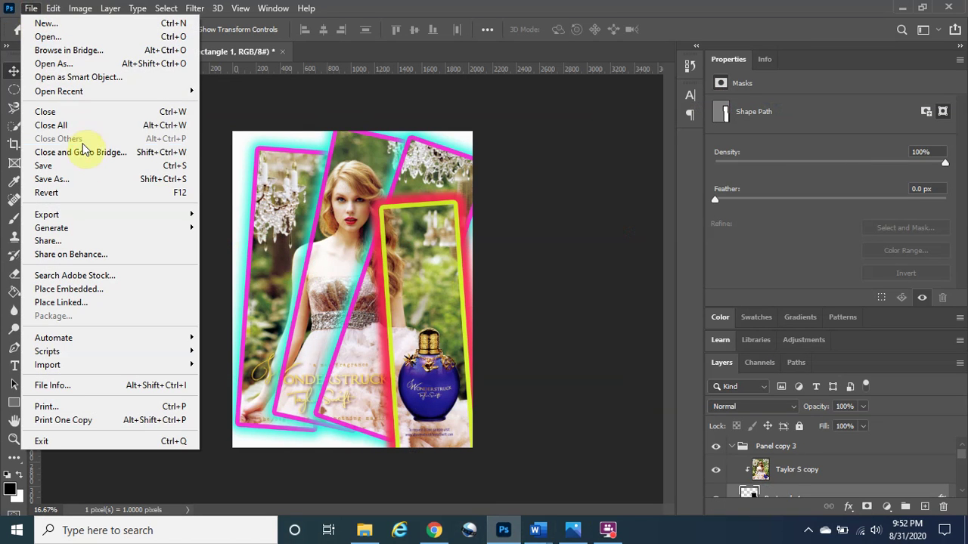
{"action": "left_click", "coordinate": [85, 180]}
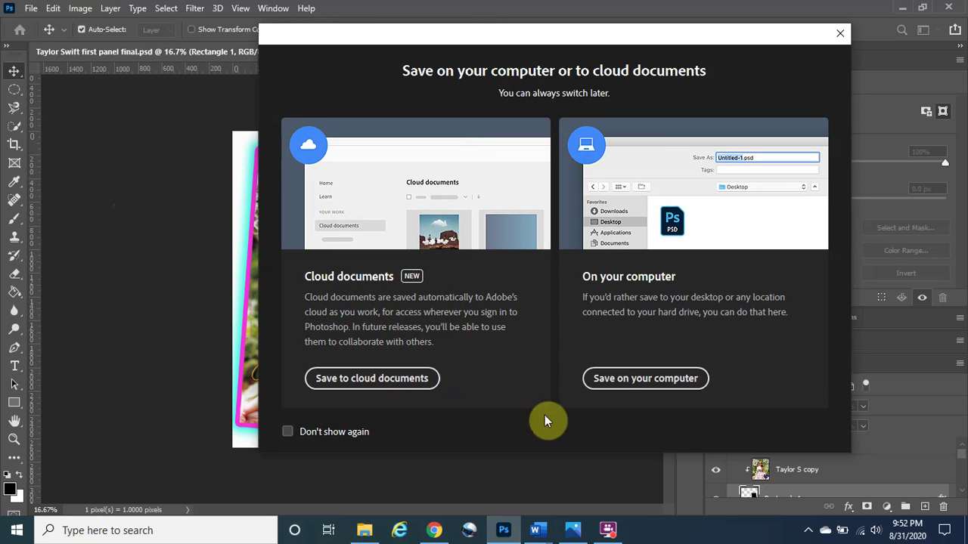
{"action": "left_click", "coordinate": [628, 384]}
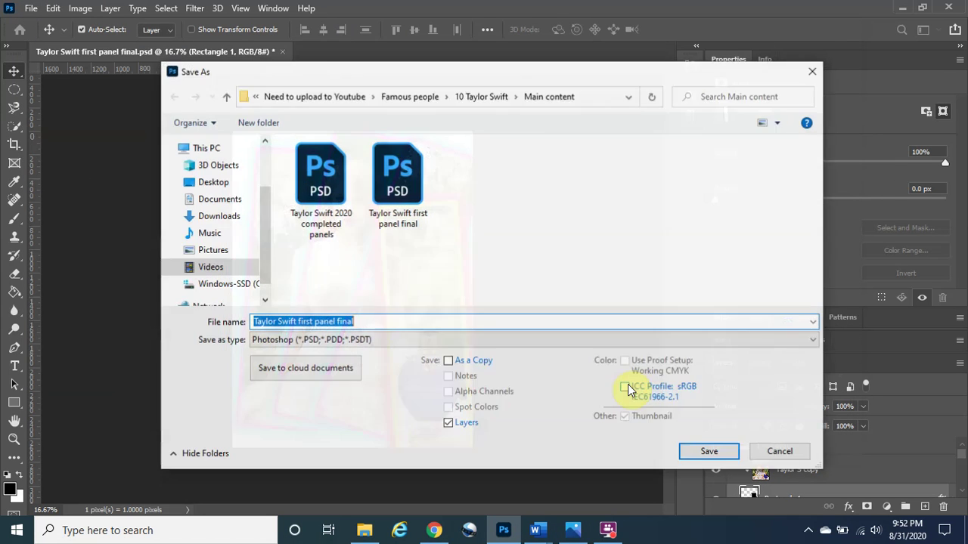
{"action": "left_click_drag", "start_coordinate": [448, 81], "coordinate": [493, 80]}
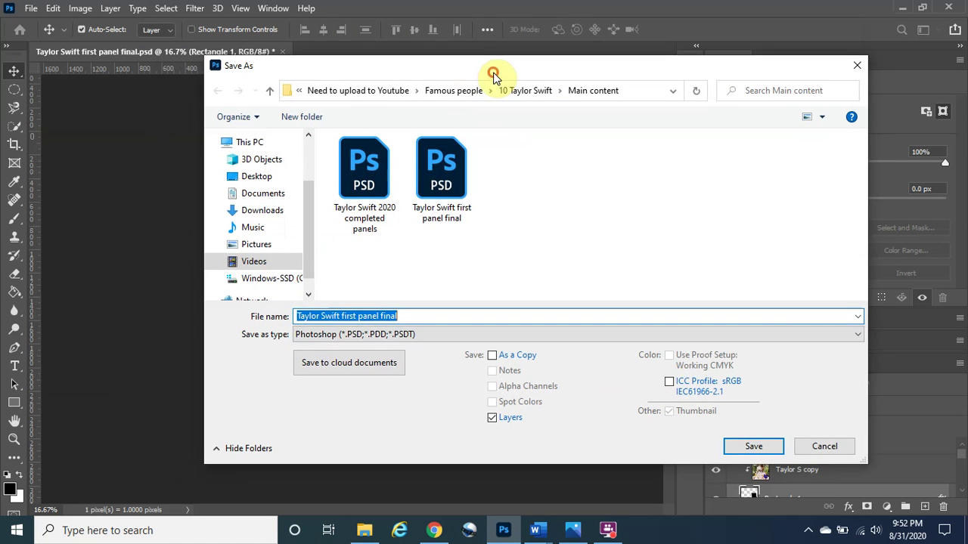
{"action": "left_click", "coordinate": [434, 318]}
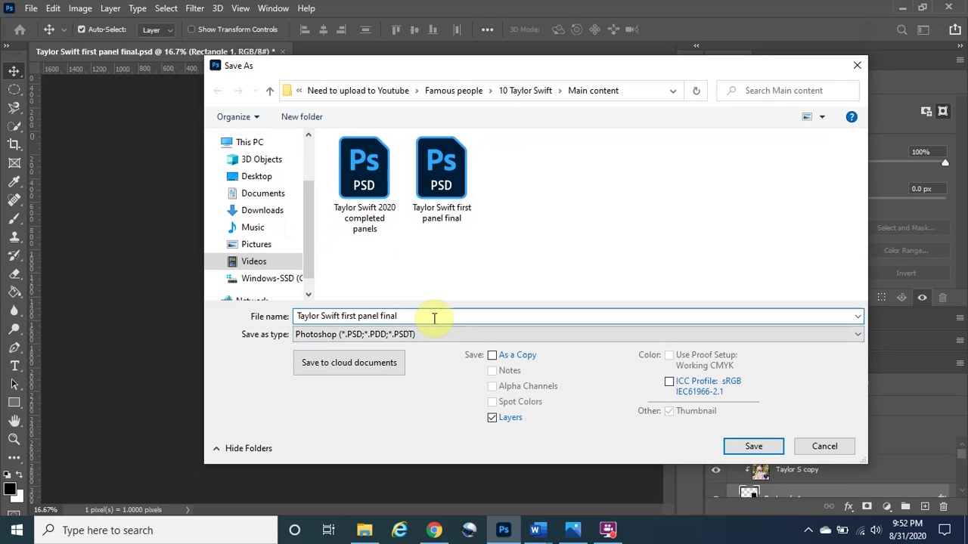
{"action": "type", "text": "final with differnt color"}
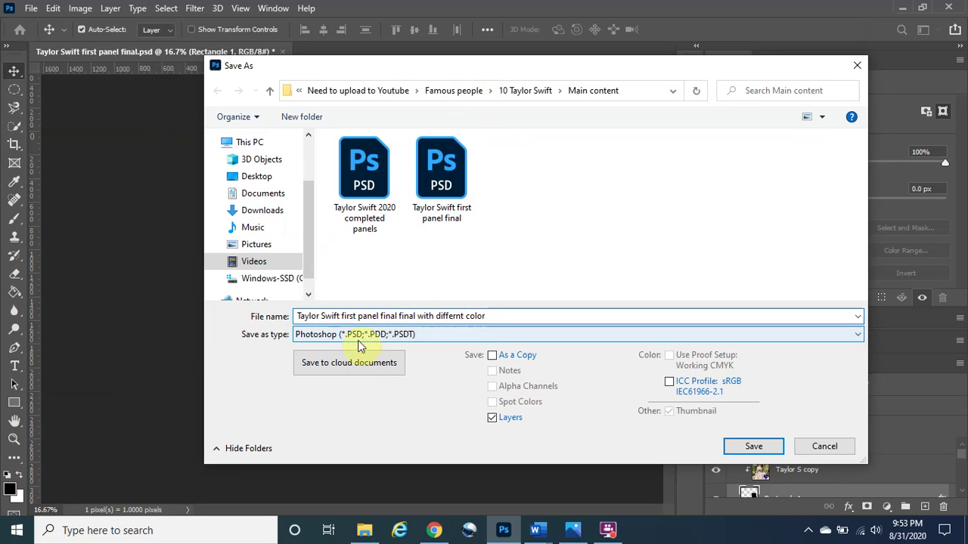
{"action": "left_click", "coordinate": [762, 447]}
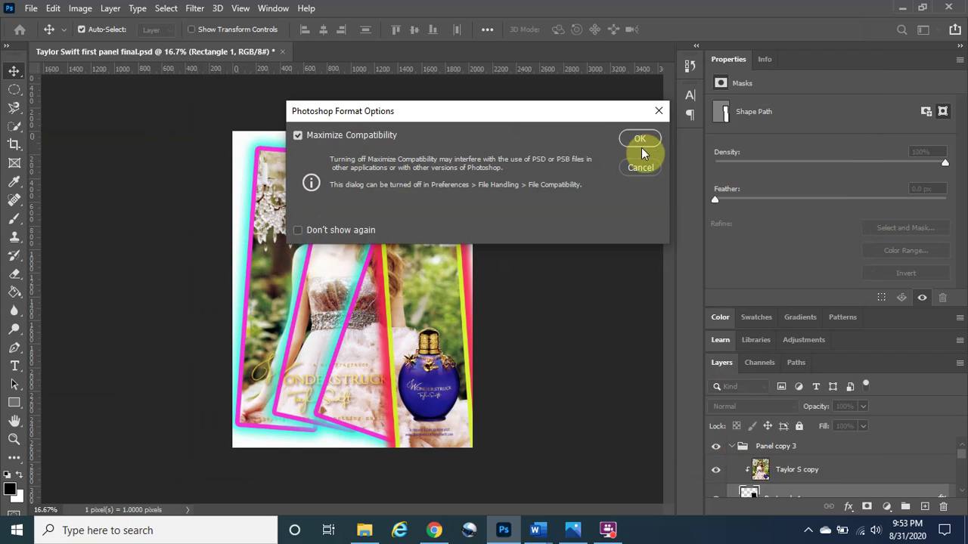
{"action": "left_click", "coordinate": [641, 145]}
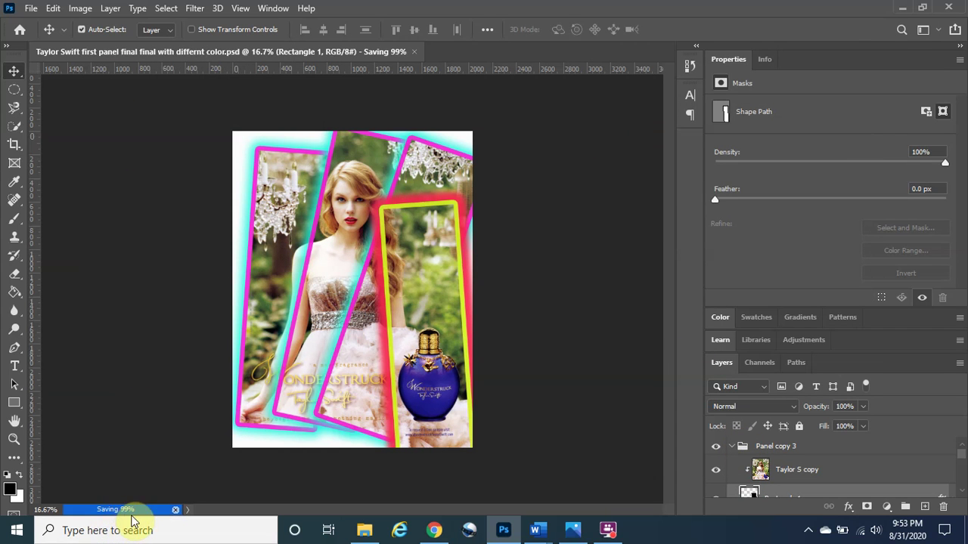
Step: Save a JPEG copy on the computer as "Taylor Swift first panel final final with differnt color" at quality 12, Maximum
{"action": "left_click", "coordinate": [31, 9]}
{"action": "left_click", "coordinate": [98, 180]}
{"action": "left_click", "coordinate": [627, 382]}
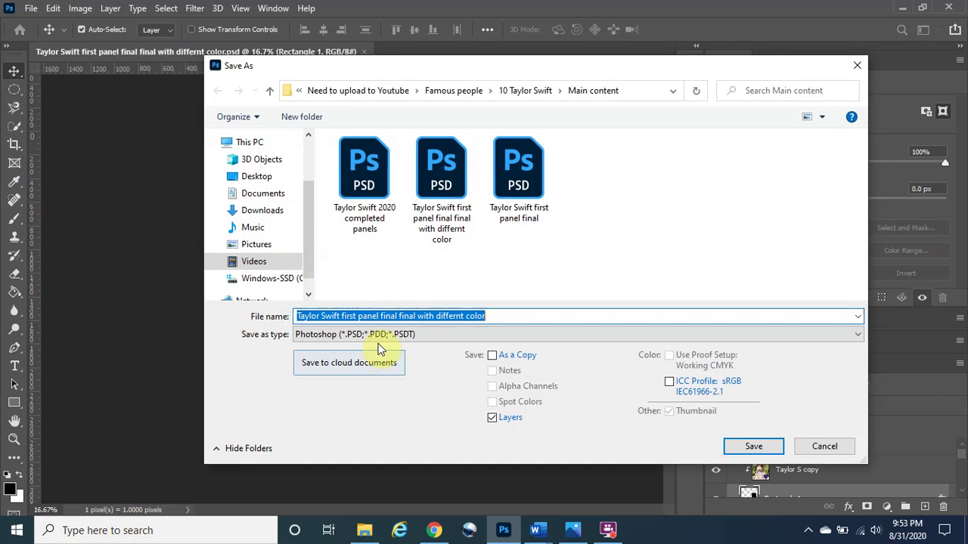
{"action": "left_click", "coordinate": [368, 335]}
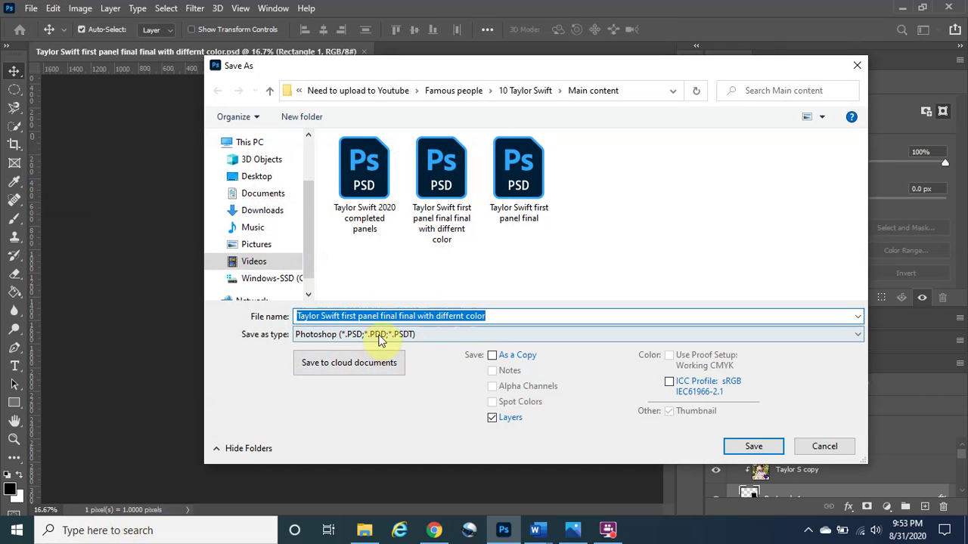
{"action": "left_click", "coordinate": [369, 193]}
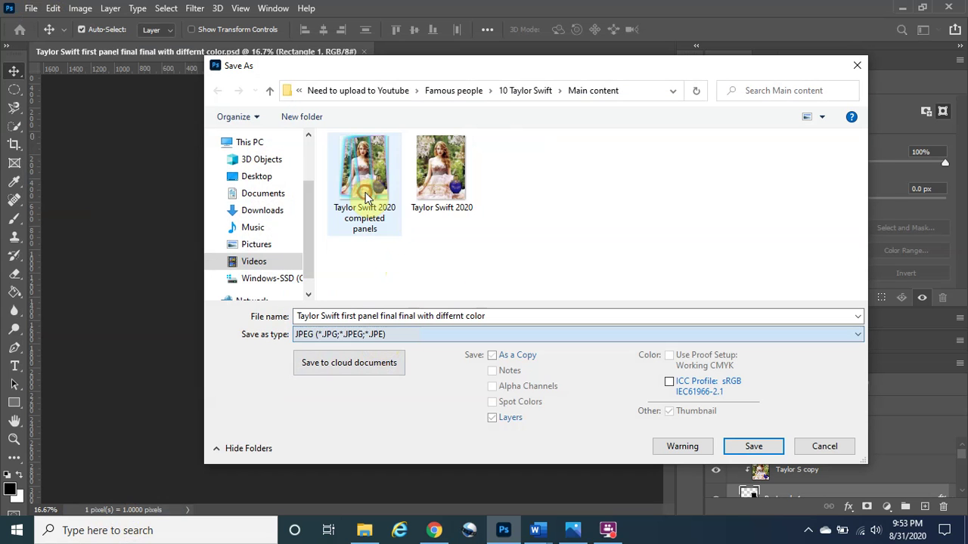
{"action": "left_click", "coordinate": [749, 446]}
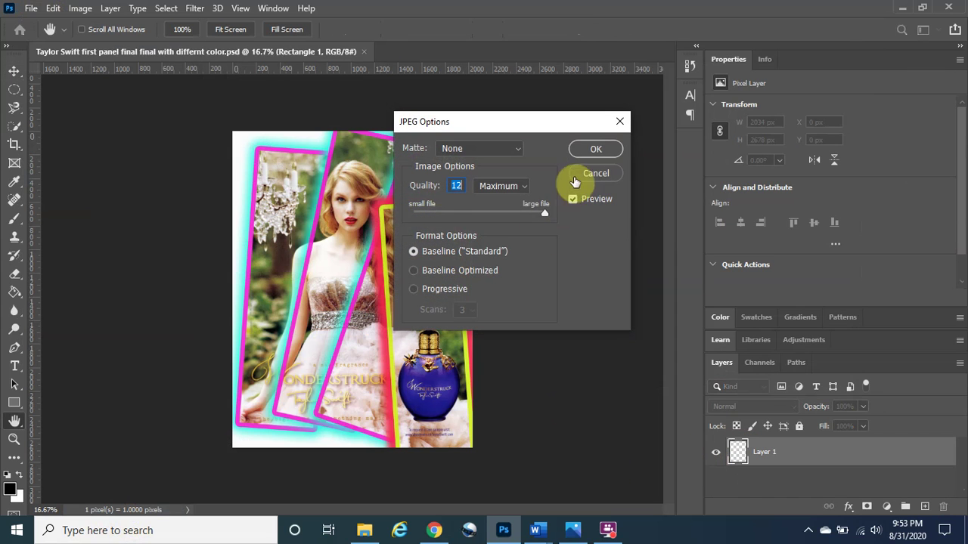
{"action": "left_click", "coordinate": [589, 150]}
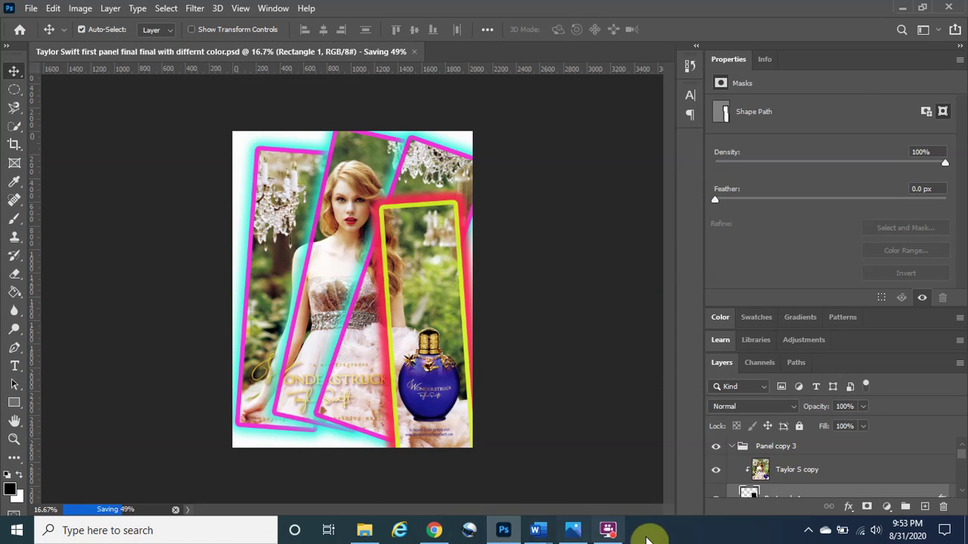
{"action": "left_click", "coordinate": [609, 530]}
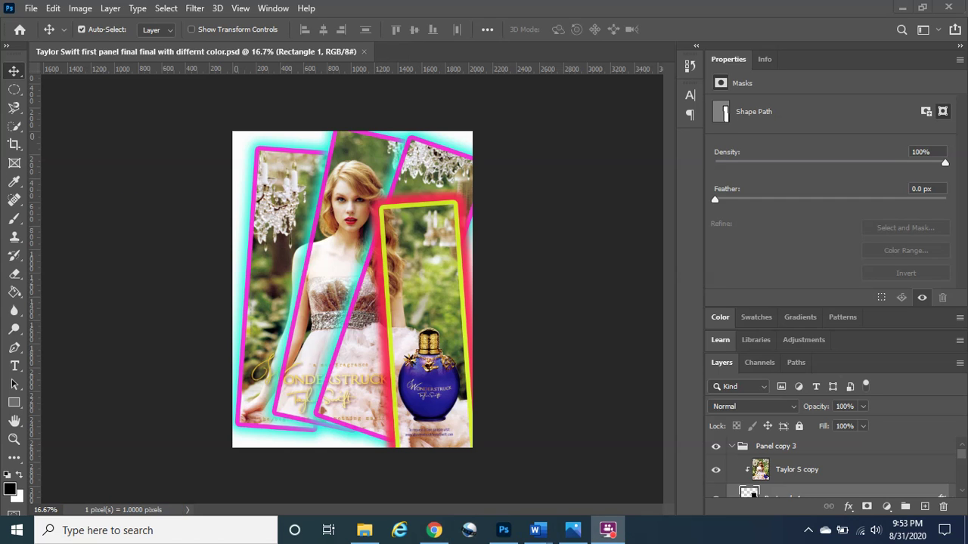